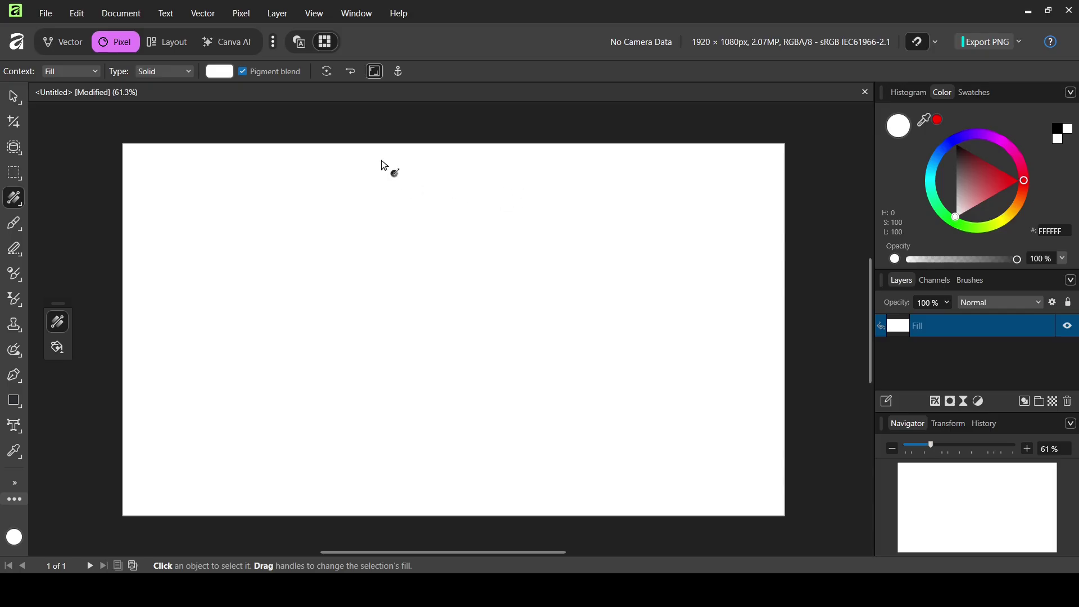
# Turn on pixel rulers along the top and left canvas edges from View > Show
pyautogui.click(320, 15)
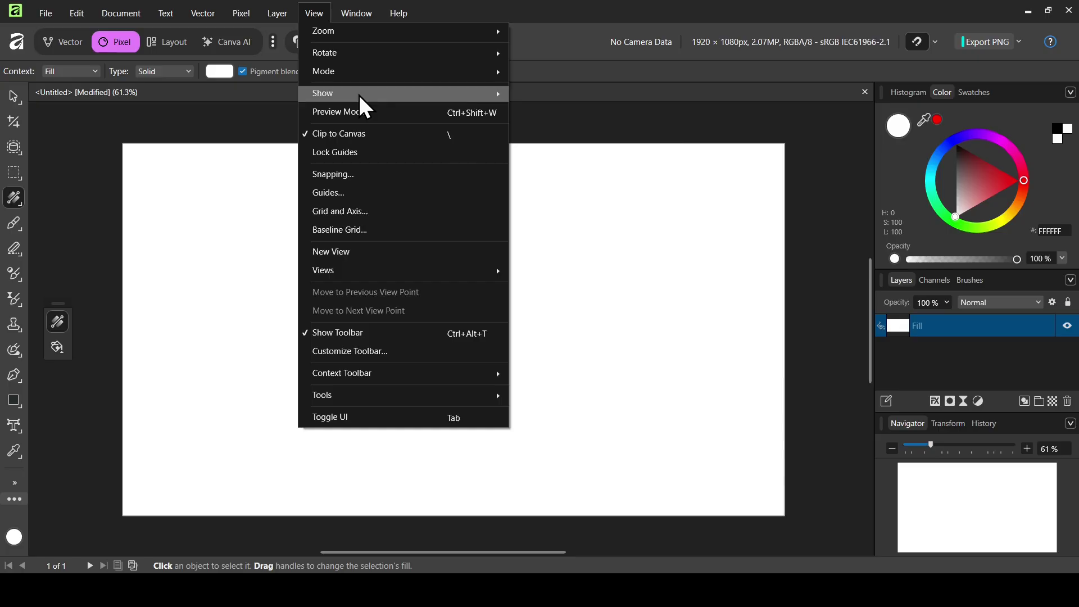
pyautogui.moveTo(349, 93)
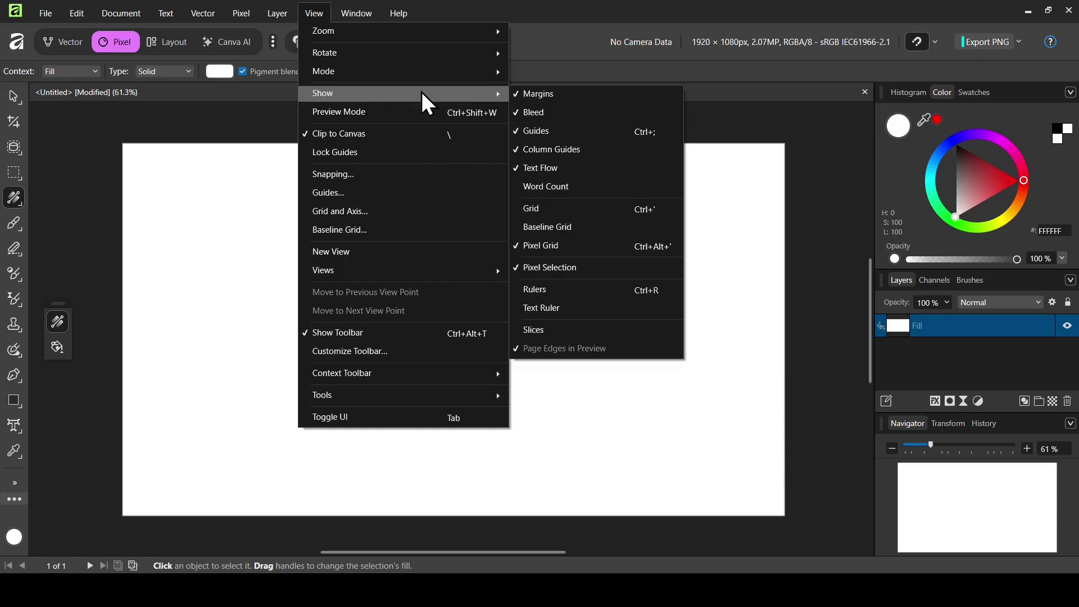
pyautogui.click(598, 292)
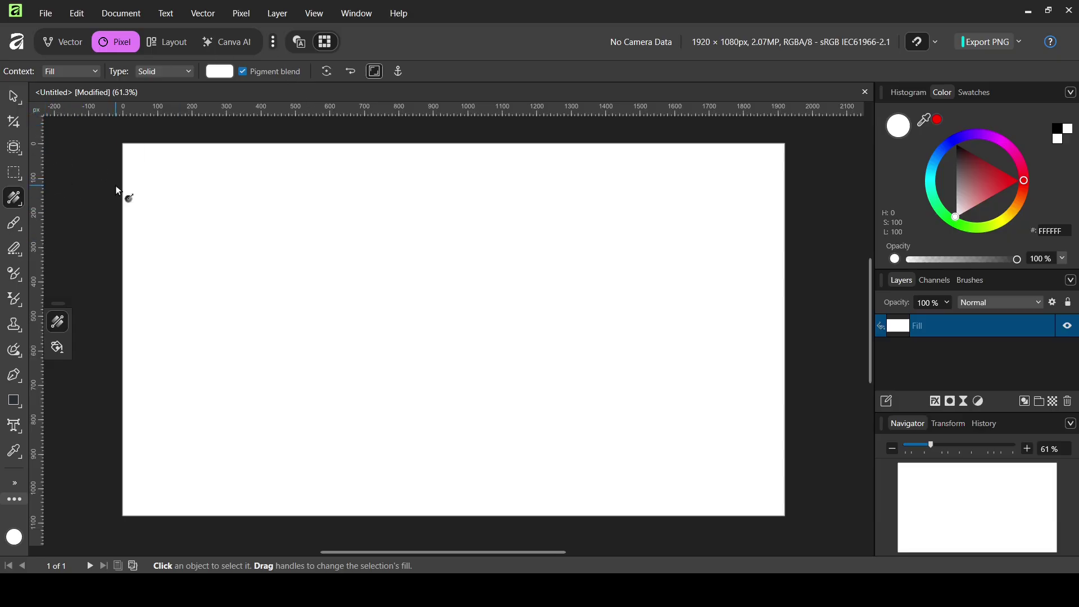
# With the Move Tool, add a horizontal guide across the upper canvas and a vertical guide near the left edge
pyautogui.click(14, 96)
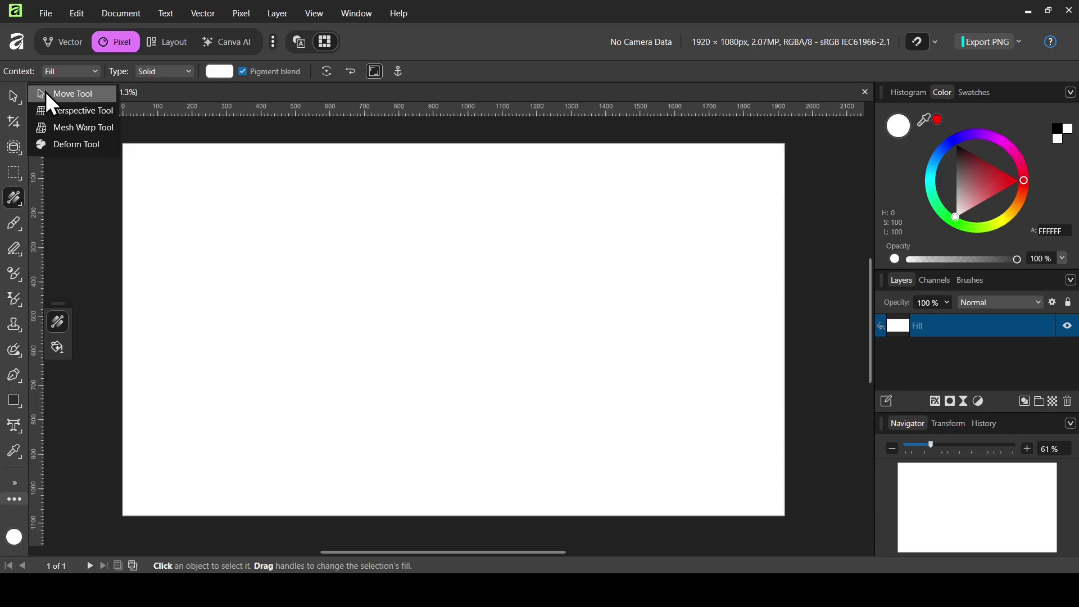
pyautogui.click(48, 94)
pyautogui.moveTo(284, 113); pyautogui.dragTo(303, 207)
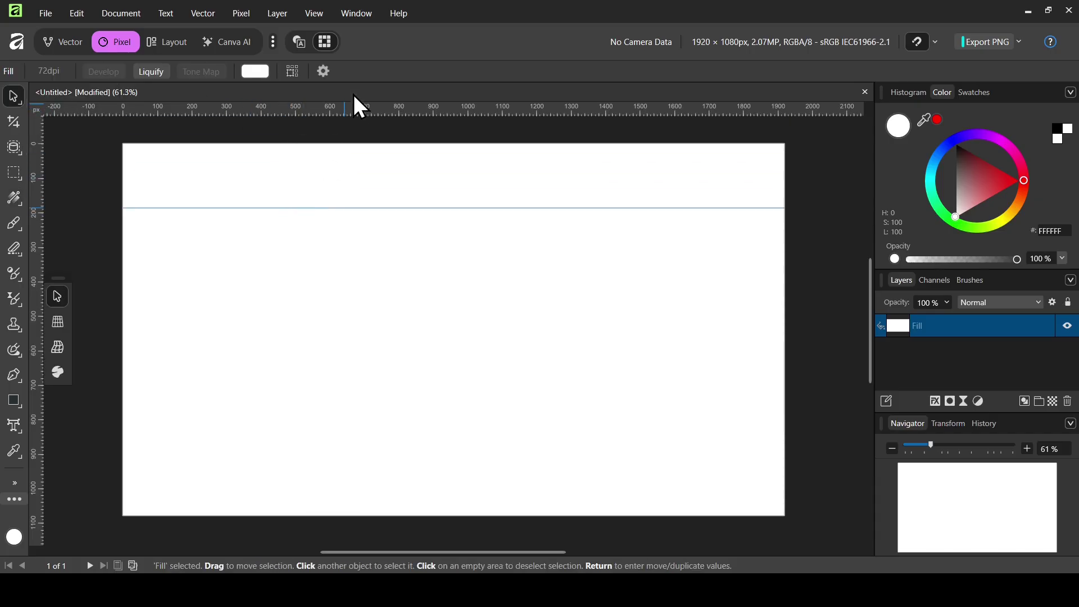
pyautogui.moveTo(398, 105)
pyautogui.mouseDown()
pyautogui.moveTo(398, 161)
pyautogui.moveTo(398, 89)
pyautogui.mouseUp()
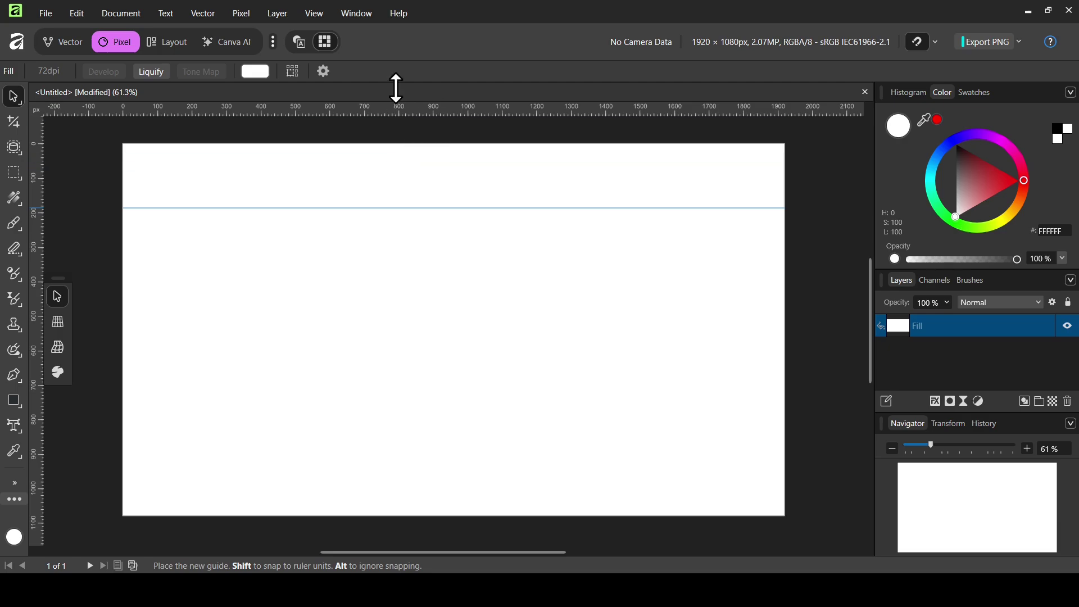
pyautogui.moveTo(38, 257); pyautogui.dragTo(201, 255)
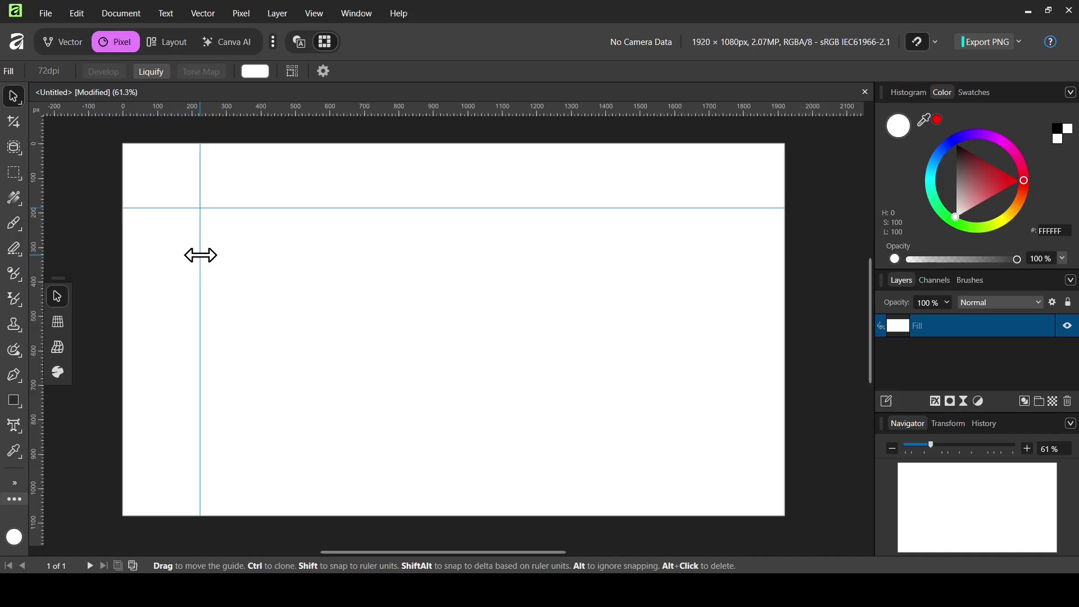
pyautogui.click(12, 402)
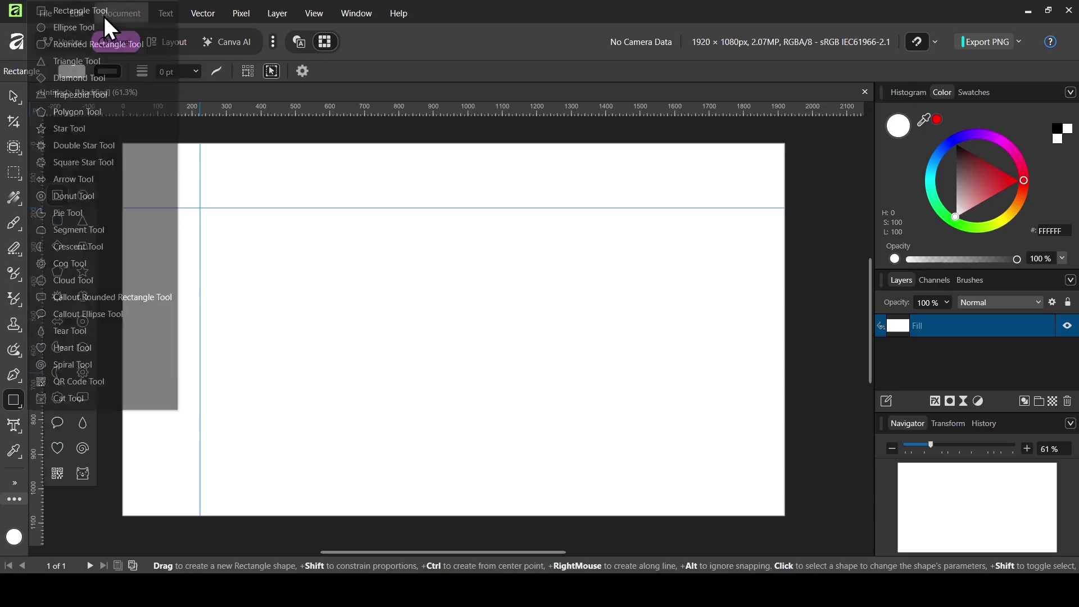
# Draw a square left of the canvas centre and fill it bright red (FF0300)
pyautogui.click(104, 16)
pyautogui.moveTo(306, 264); pyautogui.dragTo(434, 381)
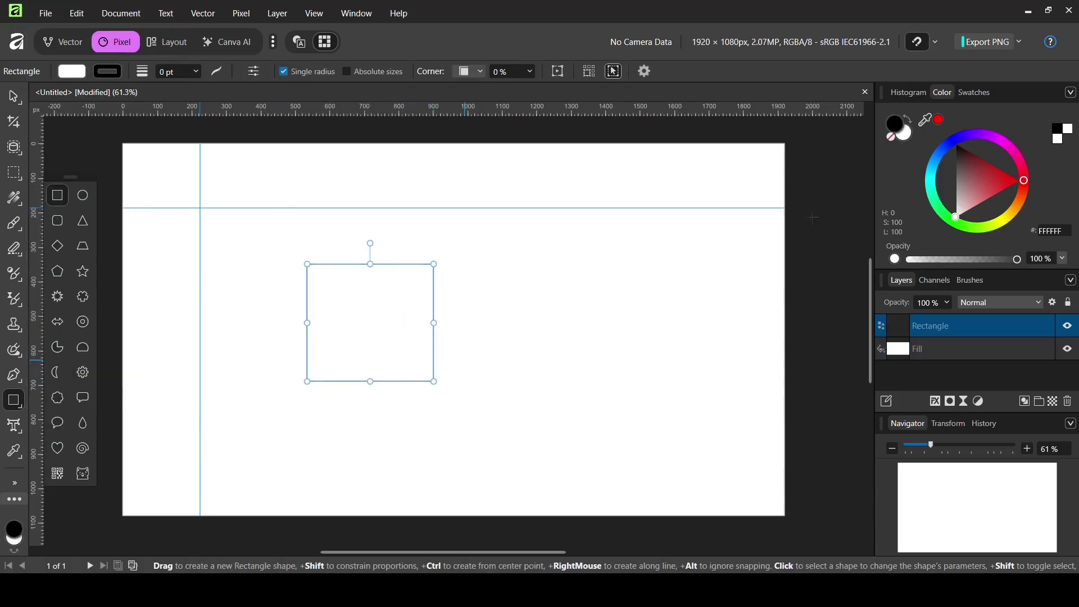
pyautogui.click(980, 193)
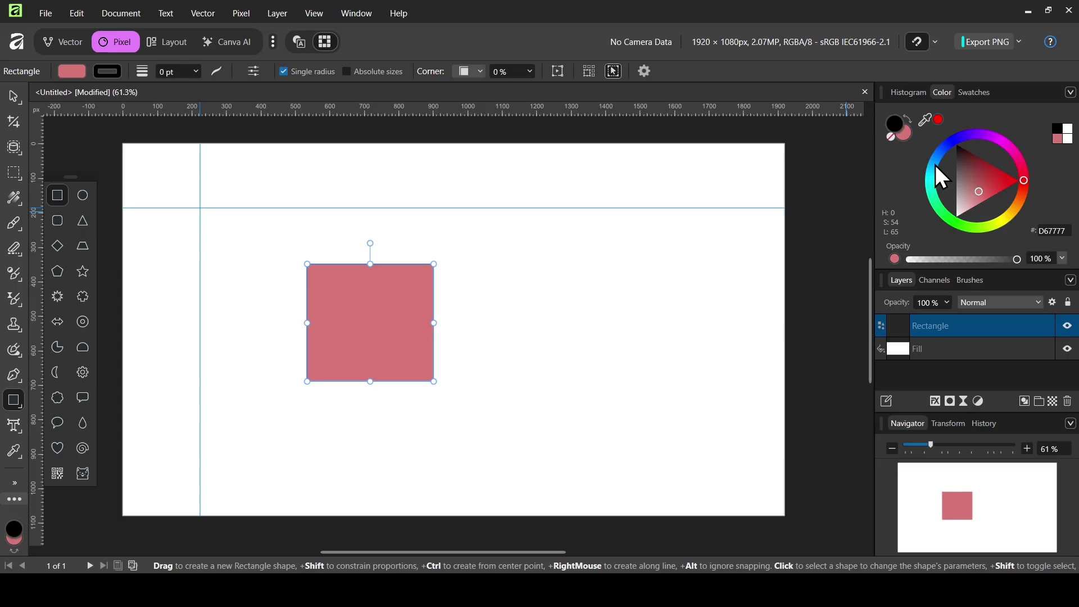
pyautogui.moveTo(933, 163); pyautogui.dragTo(944, 150)
pyautogui.click(944, 152)
pyautogui.click(1024, 183)
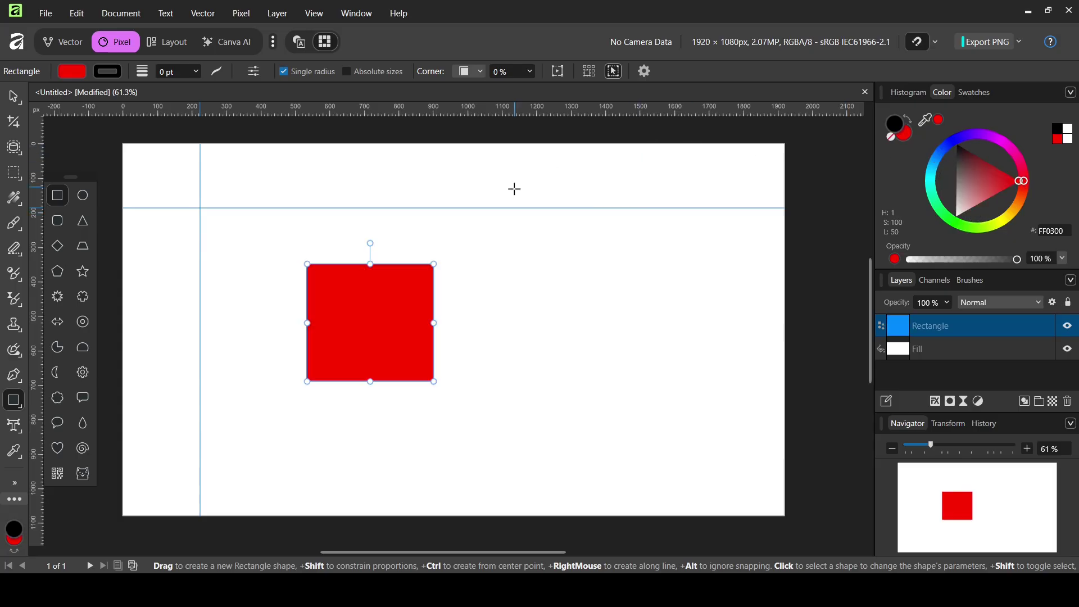
pyautogui.rightClick(11, 100)
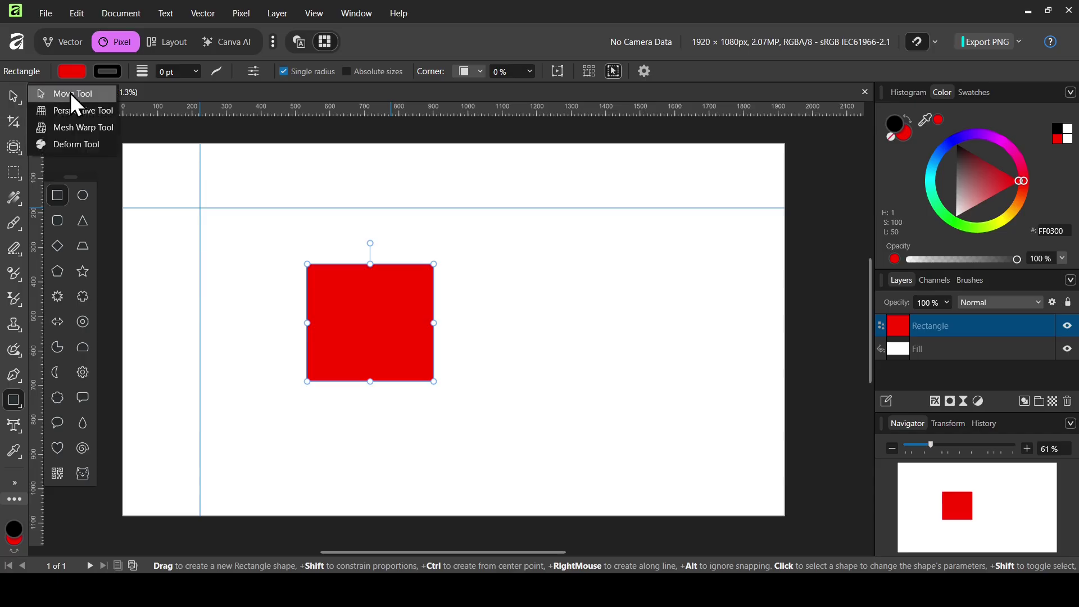
pyautogui.click(75, 93)
pyautogui.moveTo(326, 109)
pyautogui.mouseDown()
pyautogui.moveTo(327, 264)
pyautogui.moveTo(337, 91)
pyautogui.mouseUp()
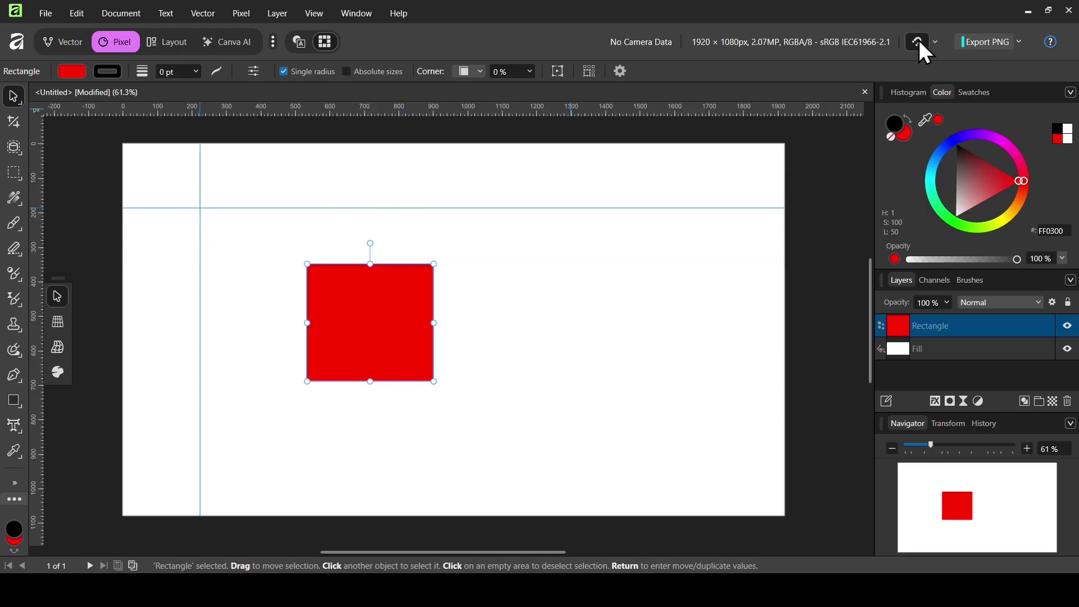
pyautogui.click(934, 42)
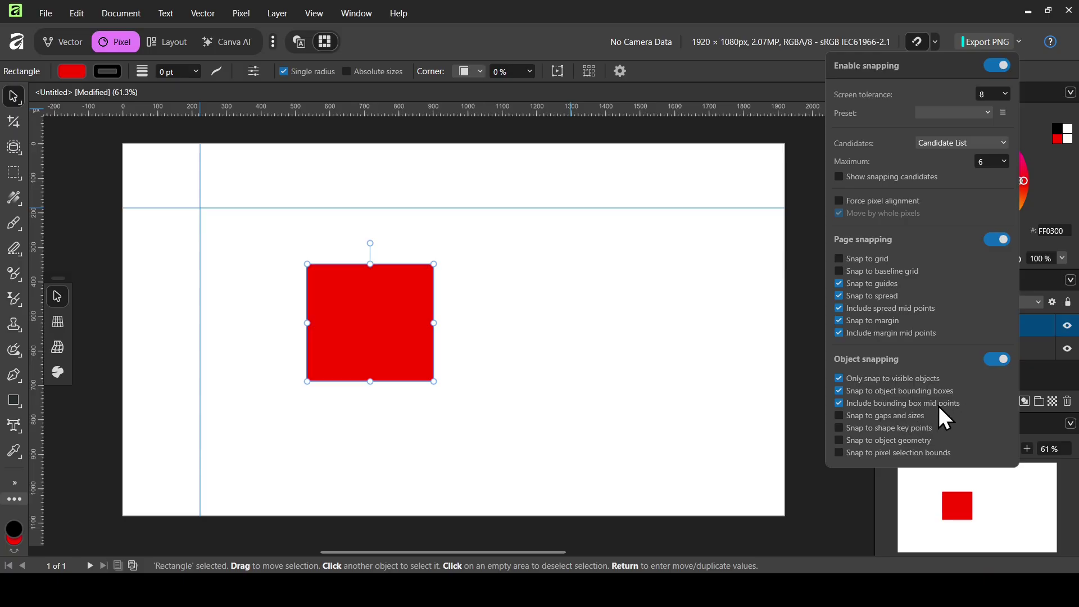
# Snap ruler guides to the square's top, bottom, left and right edges, including a vertical at 900 px
pyautogui.moveTo(492, 116); pyautogui.dragTo(457, 263)
pyautogui.moveTo(40, 365); pyautogui.dragTo(434, 362)
pyautogui.moveTo(417, 106); pyautogui.dragTo(393, 380)
pyautogui.moveTo(36, 315); pyautogui.dragTo(306, 312)
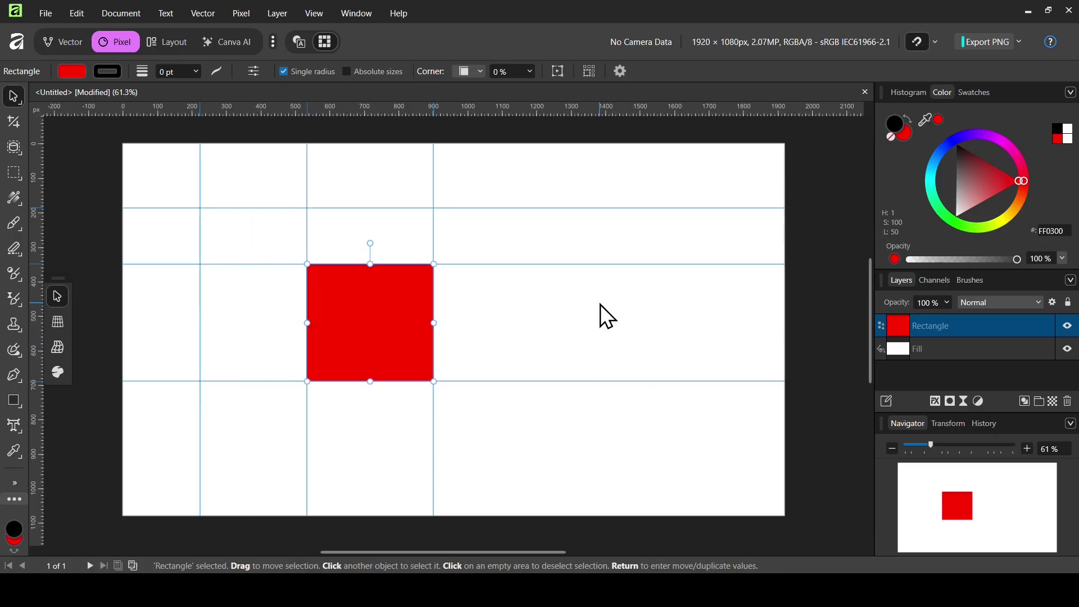
pyautogui.click(314, 14)
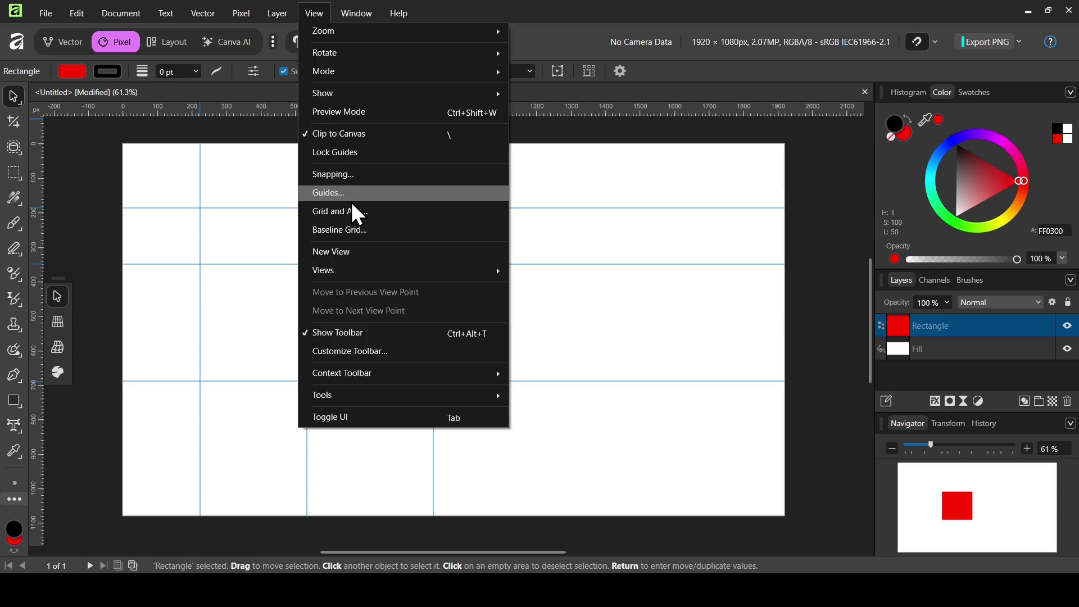
# Open the Guides dialog and delete the three horizontal guides, starting with the 17 % one
pyautogui.click(369, 194)
pyautogui.moveTo(654, 149); pyautogui.dragTo(683, 127)
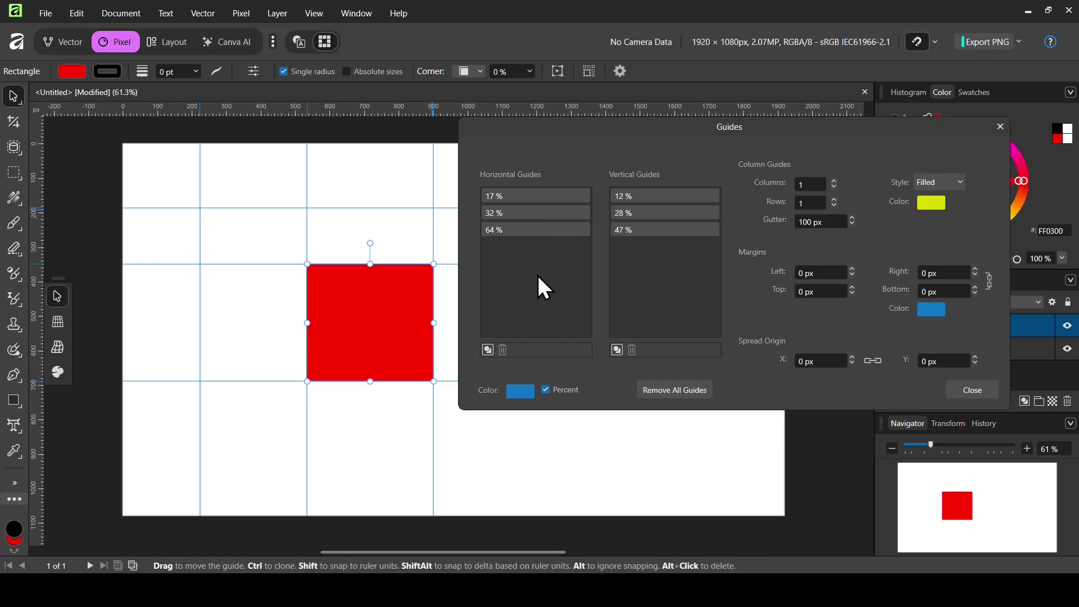
pyautogui.click(518, 196)
pyautogui.click(503, 350)
pyautogui.click(503, 349)
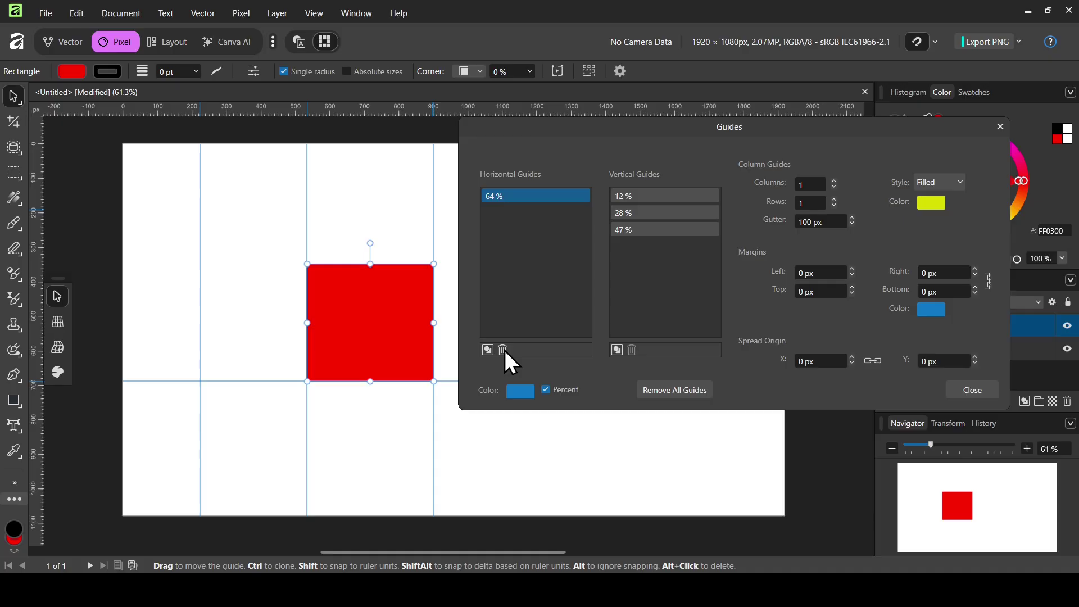
pyautogui.click(502, 349)
# Delete the three vertical guides, starting with the 12 % one
pyautogui.click(696, 196)
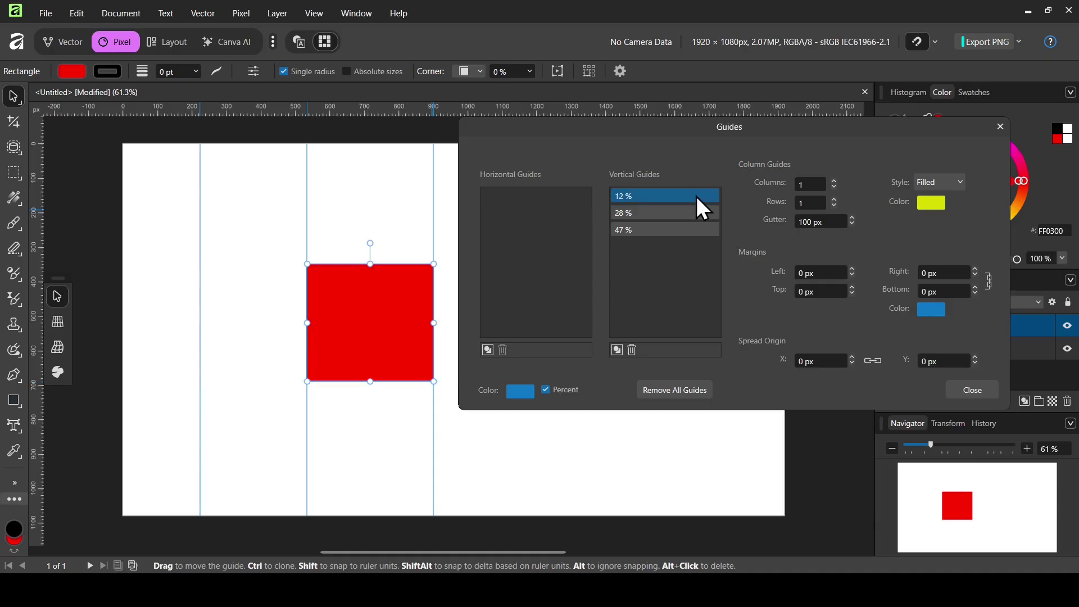
pyautogui.click(633, 350)
pyautogui.click(633, 351)
pyautogui.click(633, 350)
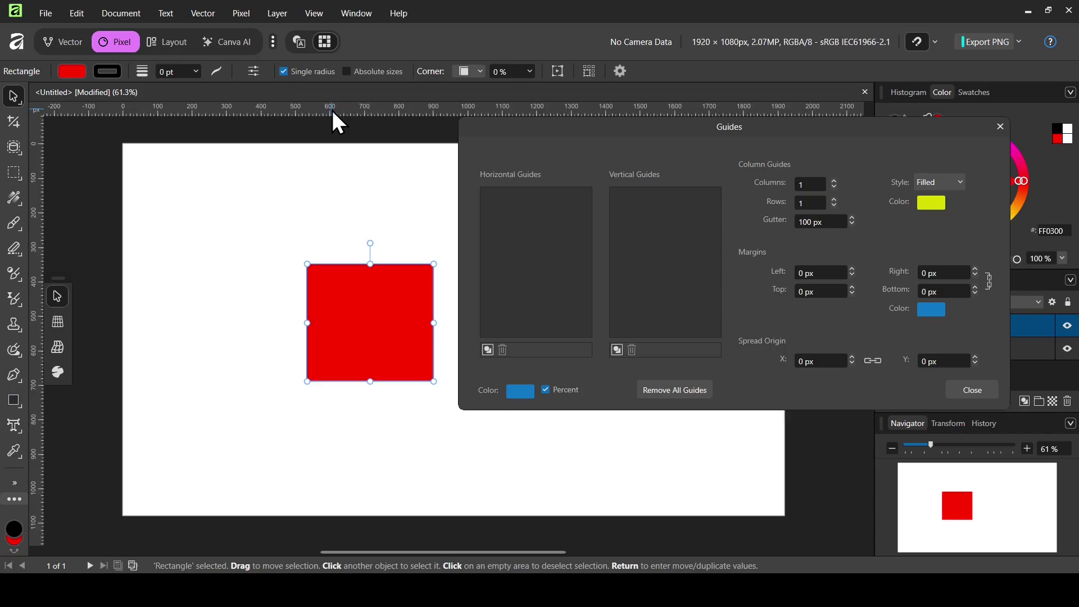
# Drag out a horizontal guide and set its position to 50 % in the Guides dialog
pyautogui.moveTo(339, 107); pyautogui.dragTo(330, 212)
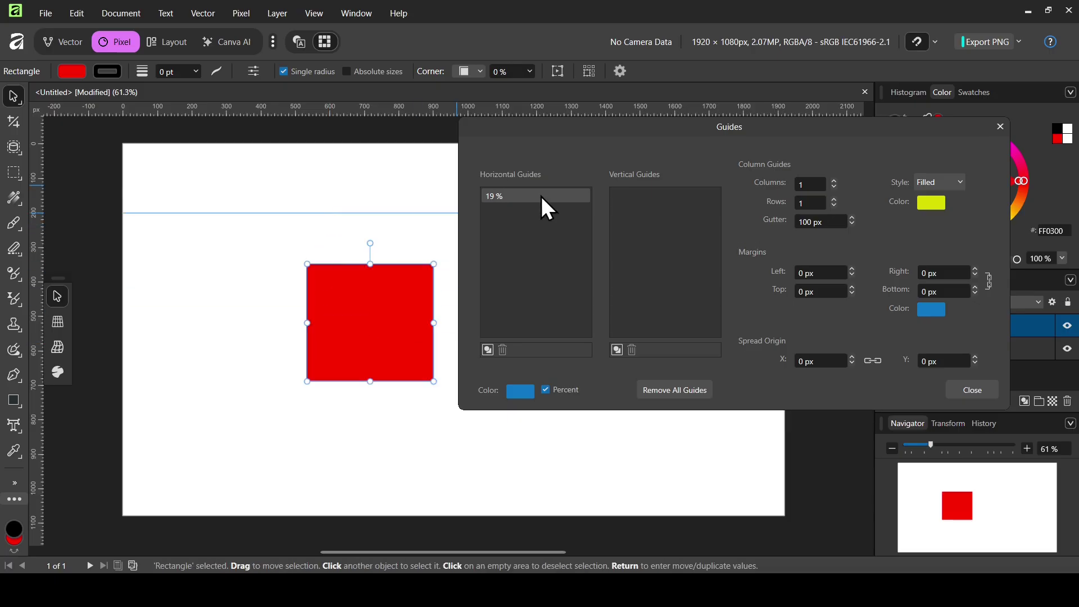
pyautogui.click(511, 195)
pyautogui.doubleClick(511, 196)
pyautogui.write('50')
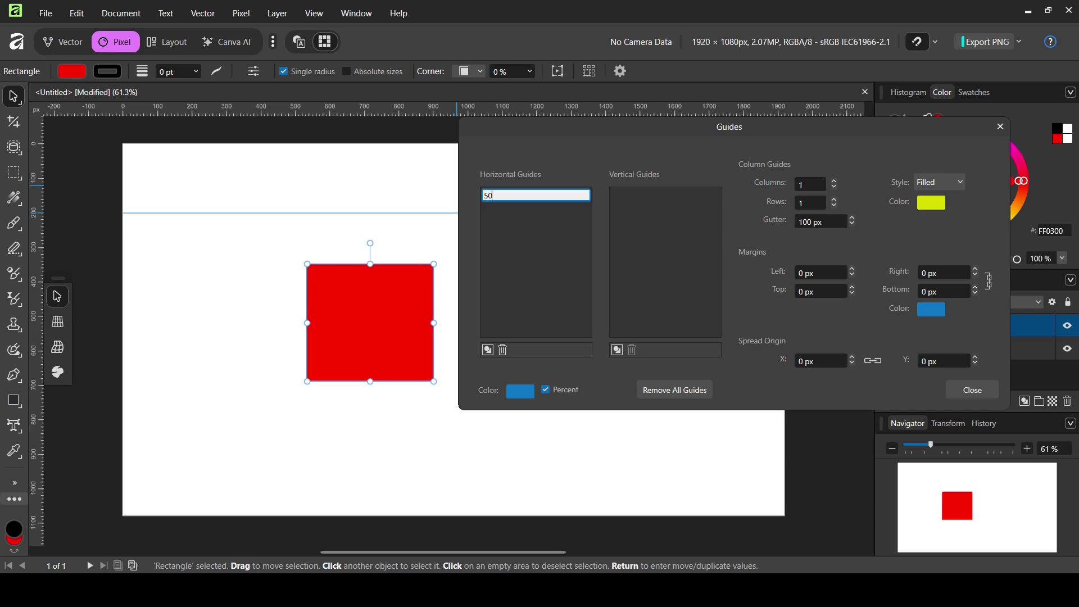
pyautogui.press('Return')
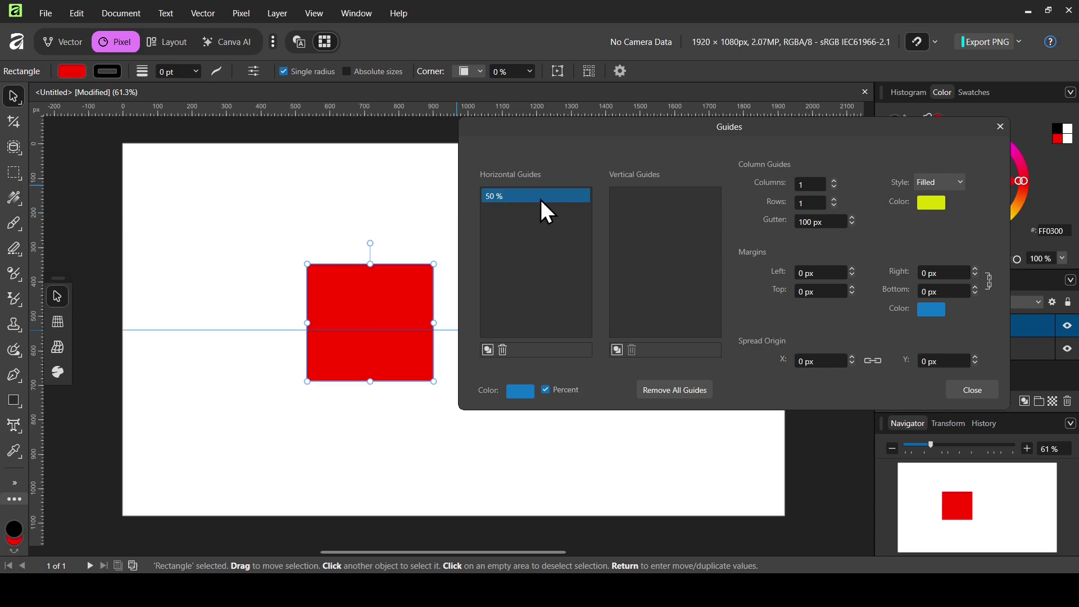
# Add a second horizontal guide at 25 %
pyautogui.click(486, 349)
pyautogui.doubleClick(500, 212)
pyautogui.write('25')
pyautogui.press('Return')
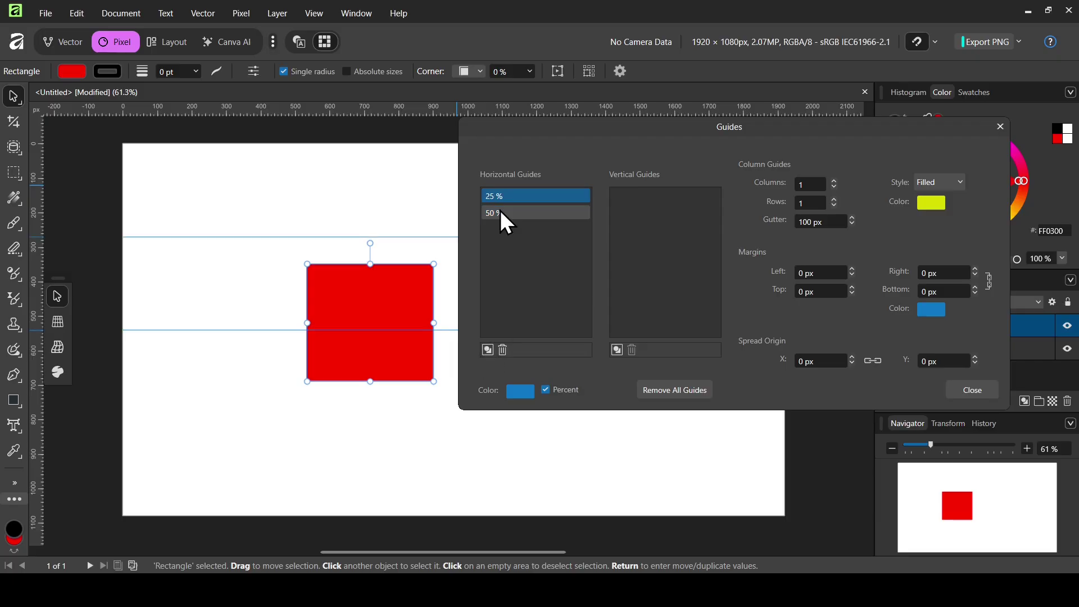
# Add a vertical guide, toggle pixels and percent, try a red guide colour, then delete the vertical
pyautogui.click(617, 350)
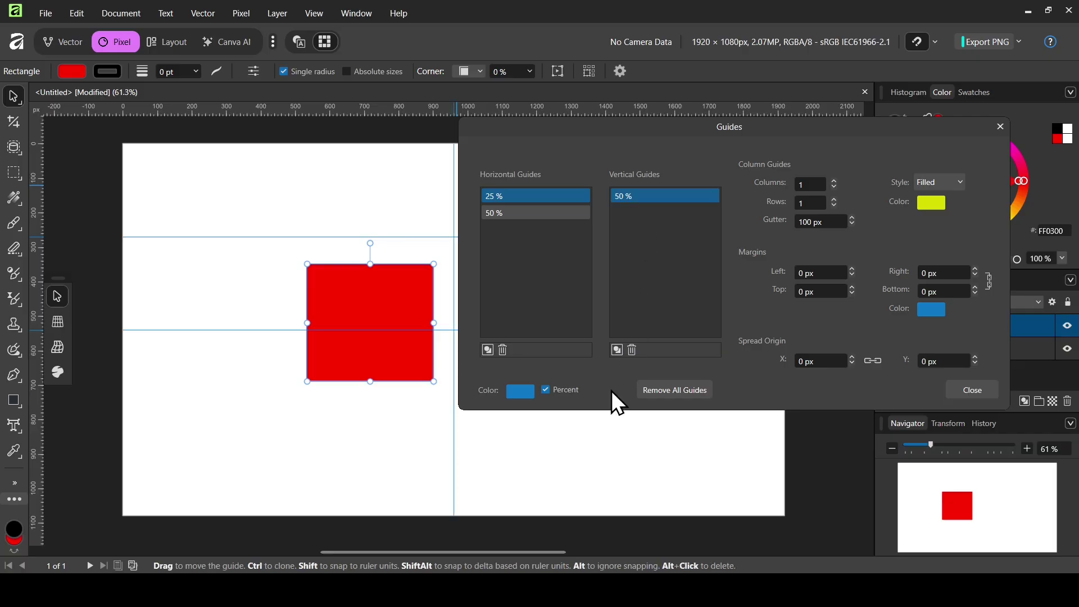
pyautogui.click(568, 389)
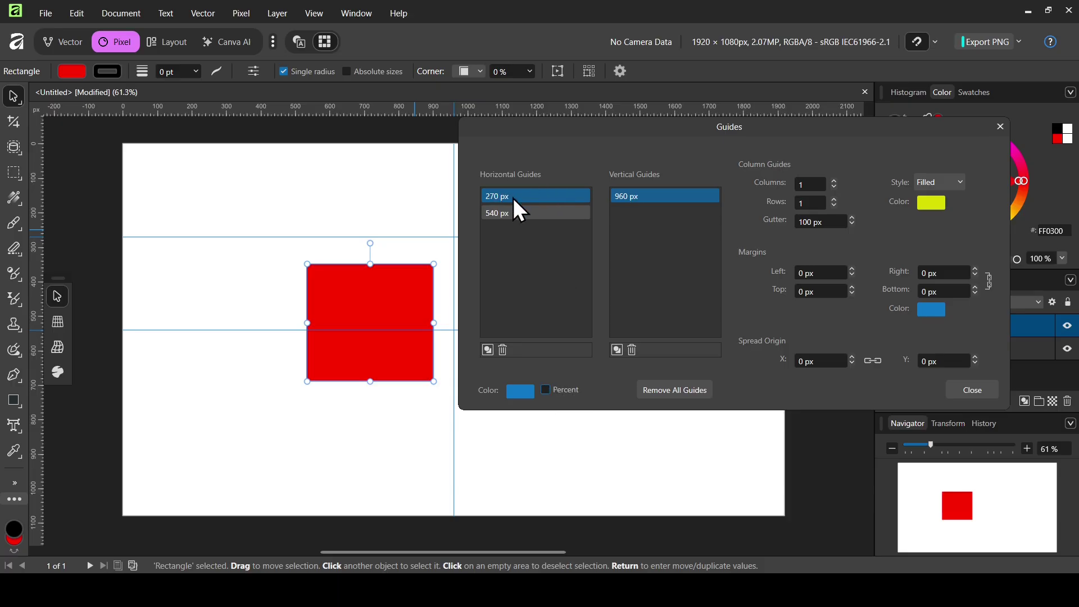
pyautogui.click(567, 389)
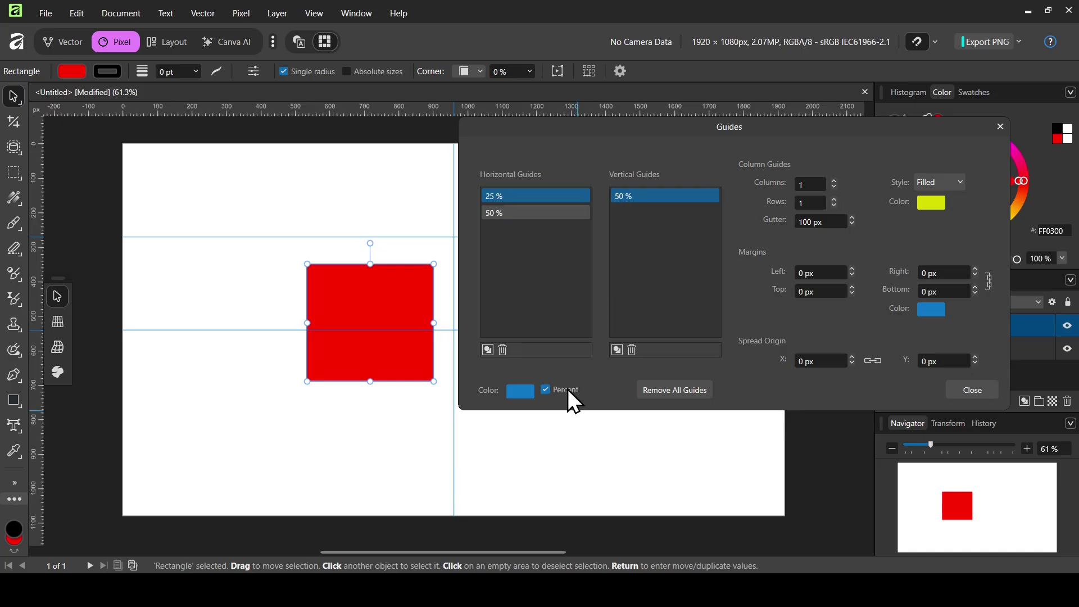
pyautogui.click(522, 392)
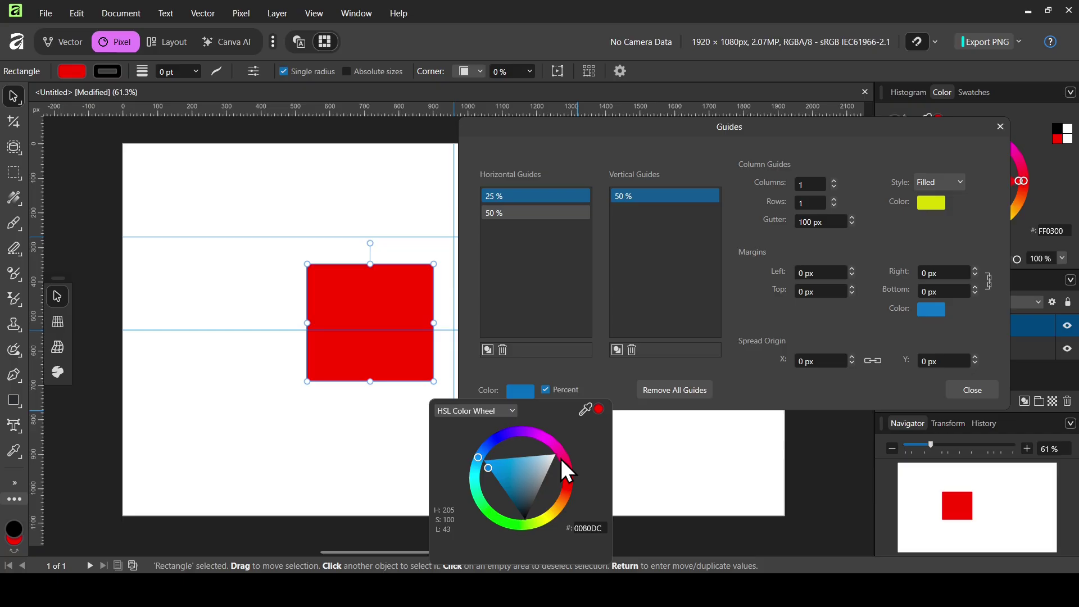
pyautogui.moveTo(564, 469); pyautogui.dragTo(479, 456)
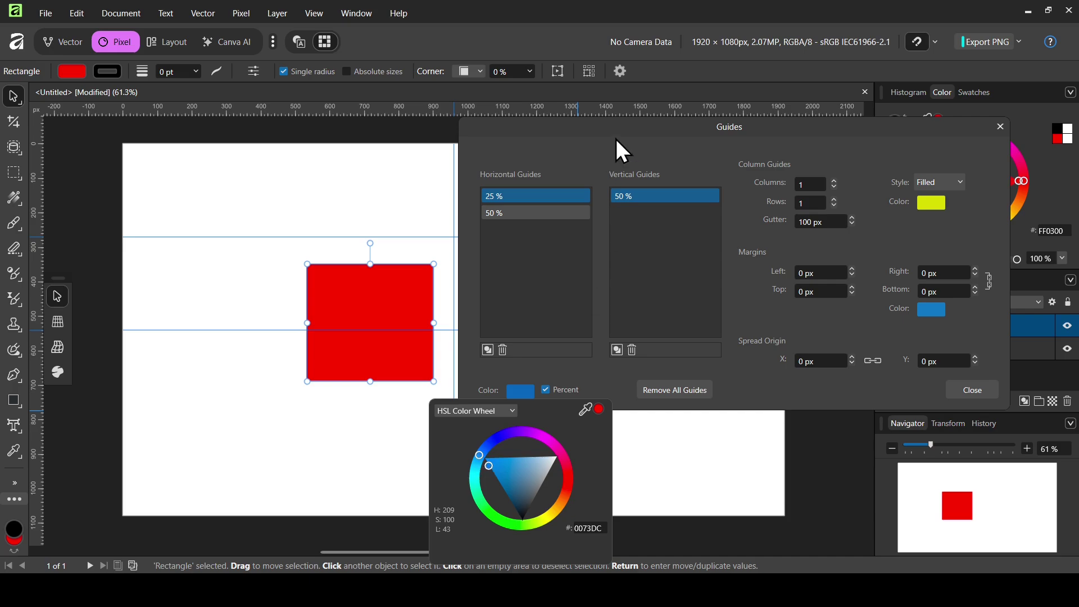
pyautogui.click(632, 353)
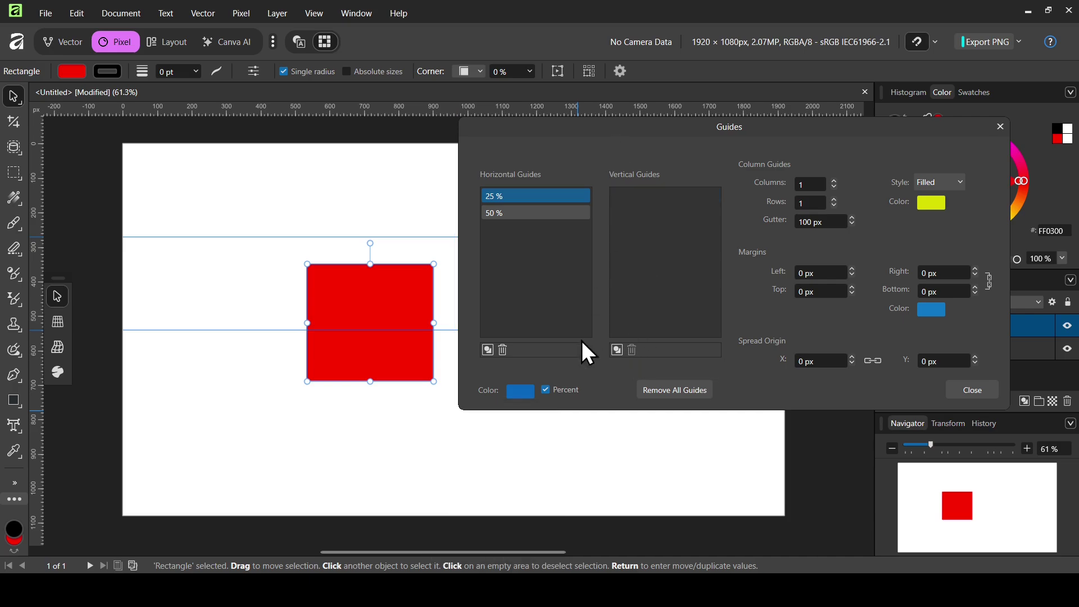
# Remove all ruler guides and give the column guides a filled, red-pink style
pyautogui.click(503, 350)
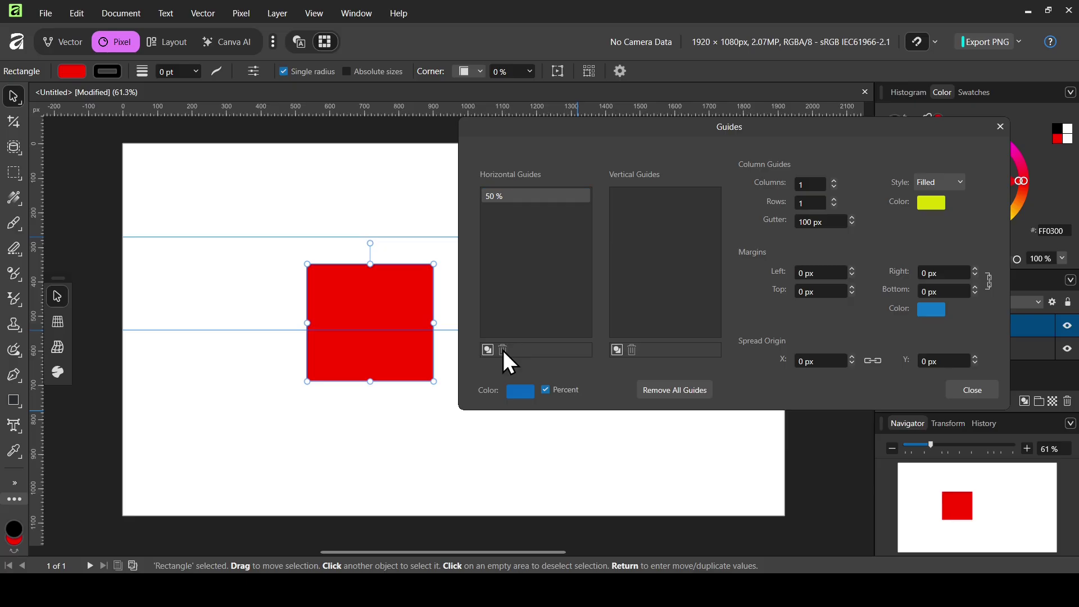
pyautogui.click(684, 390)
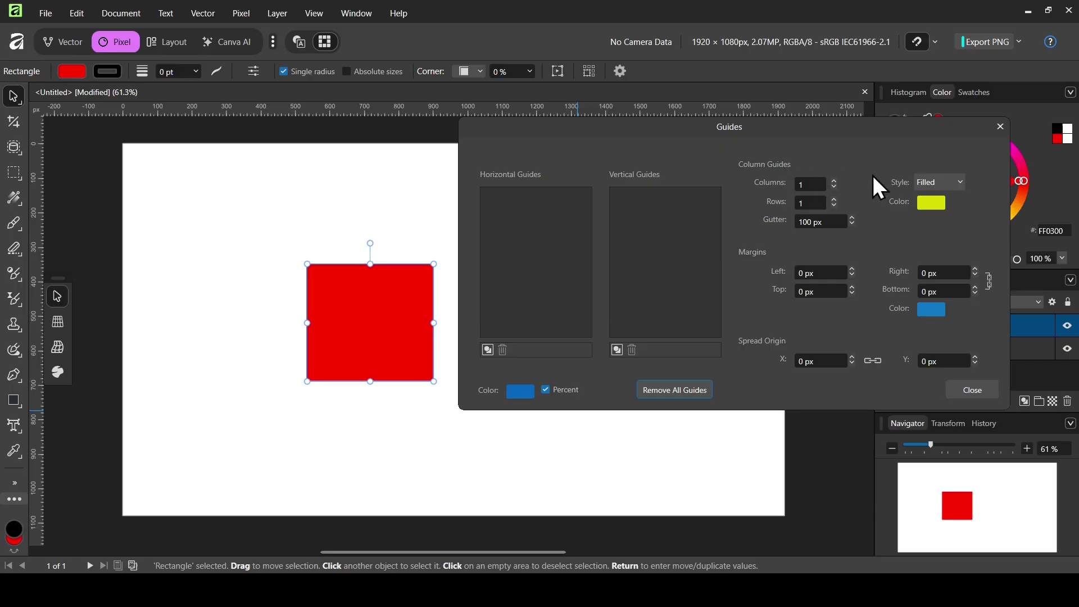
pyautogui.click(833, 181)
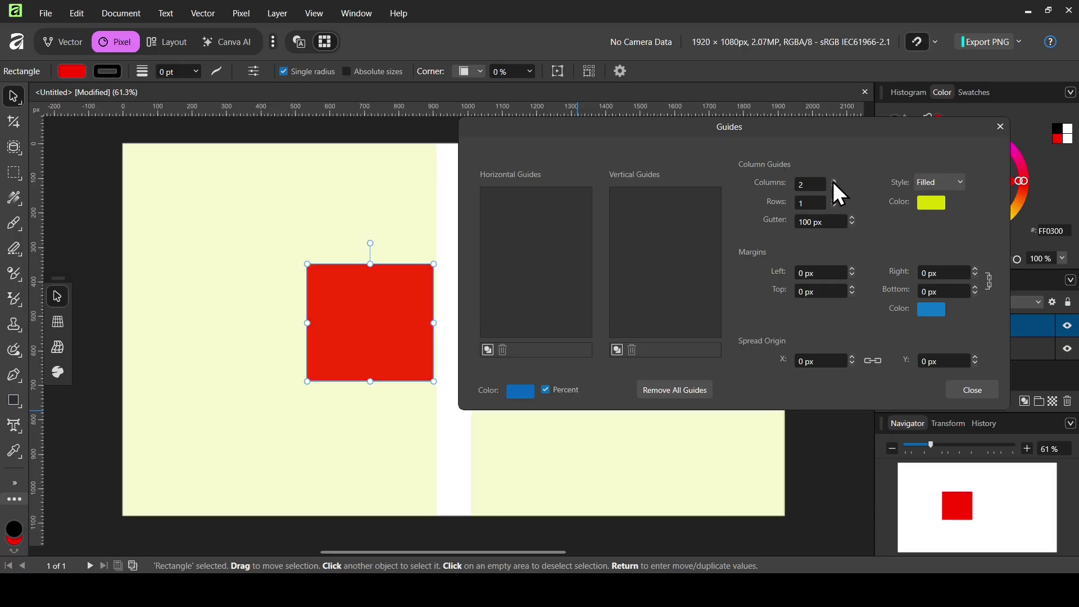
pyautogui.click(953, 183)
pyautogui.click(947, 209)
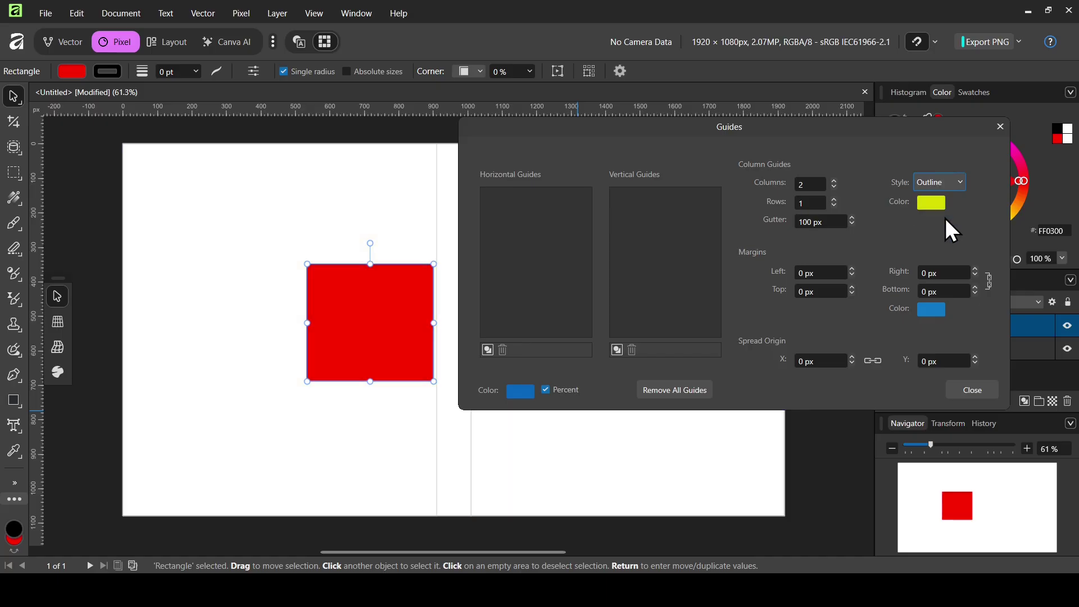
pyautogui.hotkey('ctrl', 'z')
pyautogui.click(933, 203)
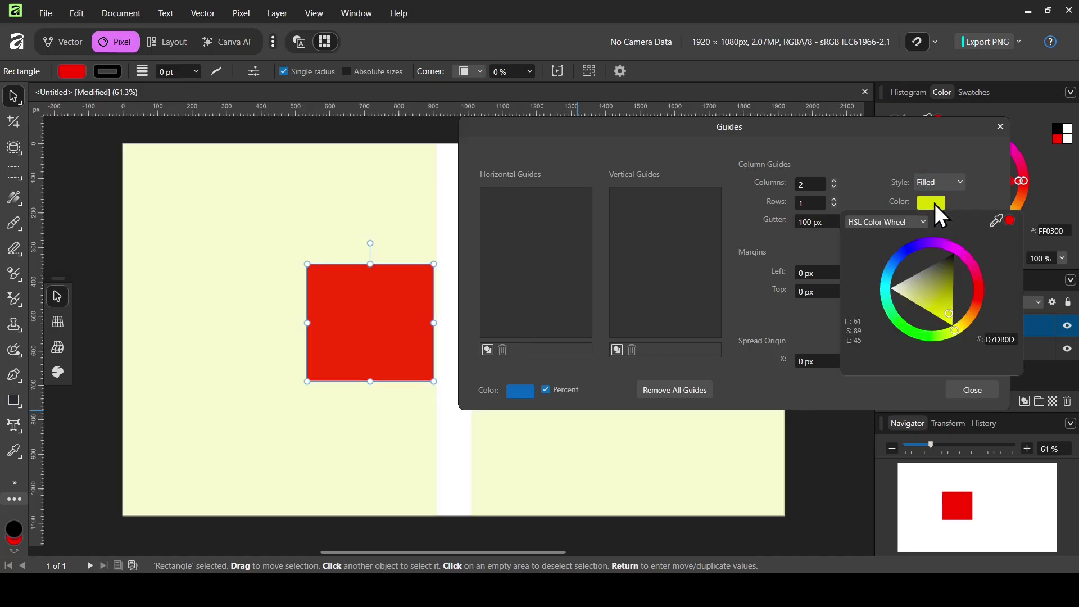
pyautogui.moveTo(959, 248); pyautogui.dragTo(991, 299)
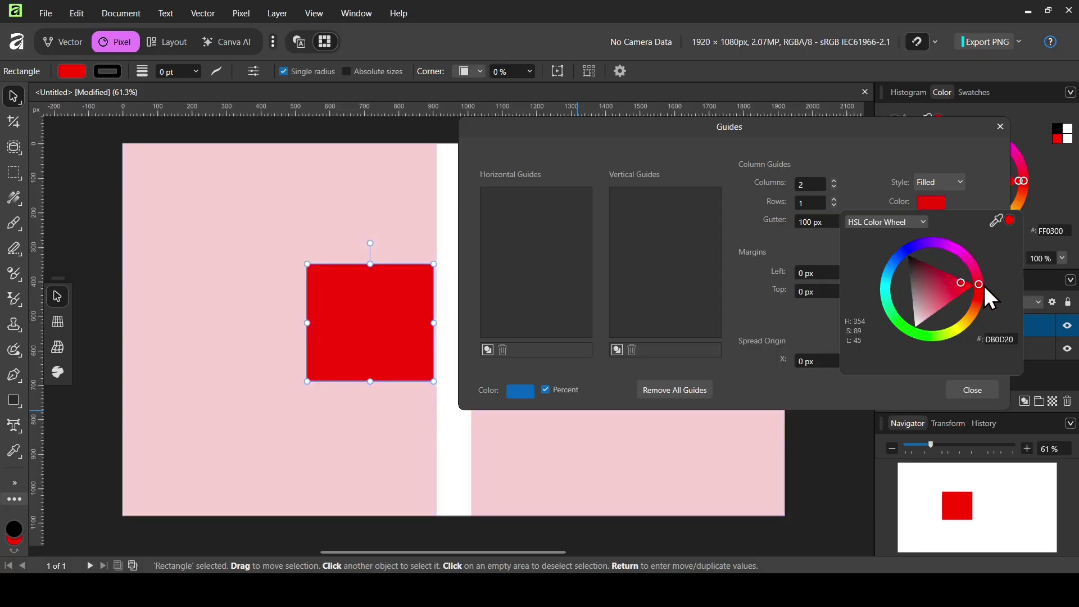
pyautogui.click(980, 170)
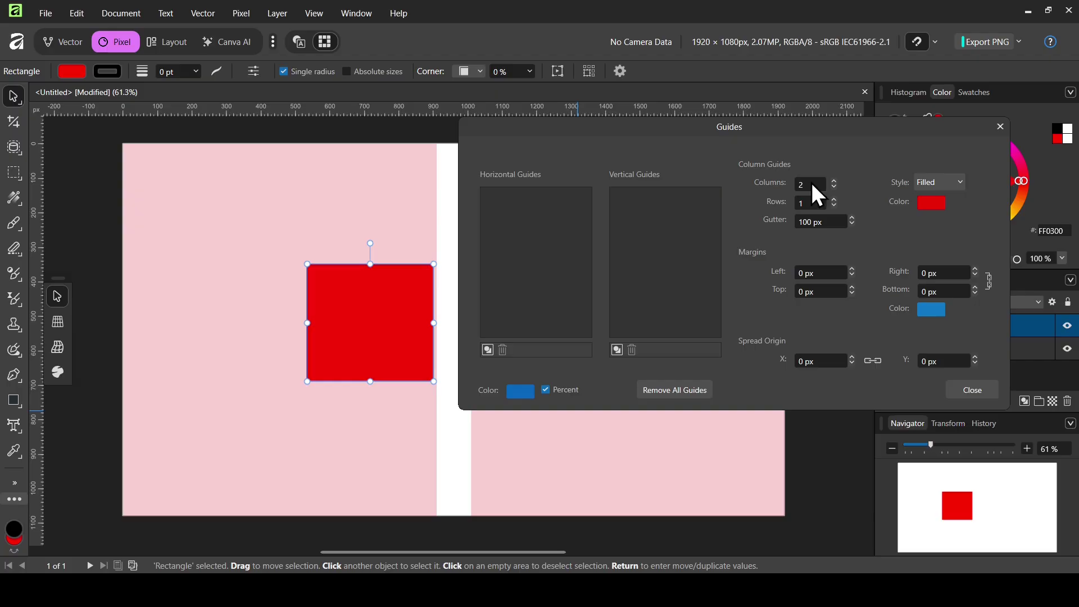
# Set the column grid to 3 columns and 2 rows with a 200 px gutter
pyautogui.click(834, 181)
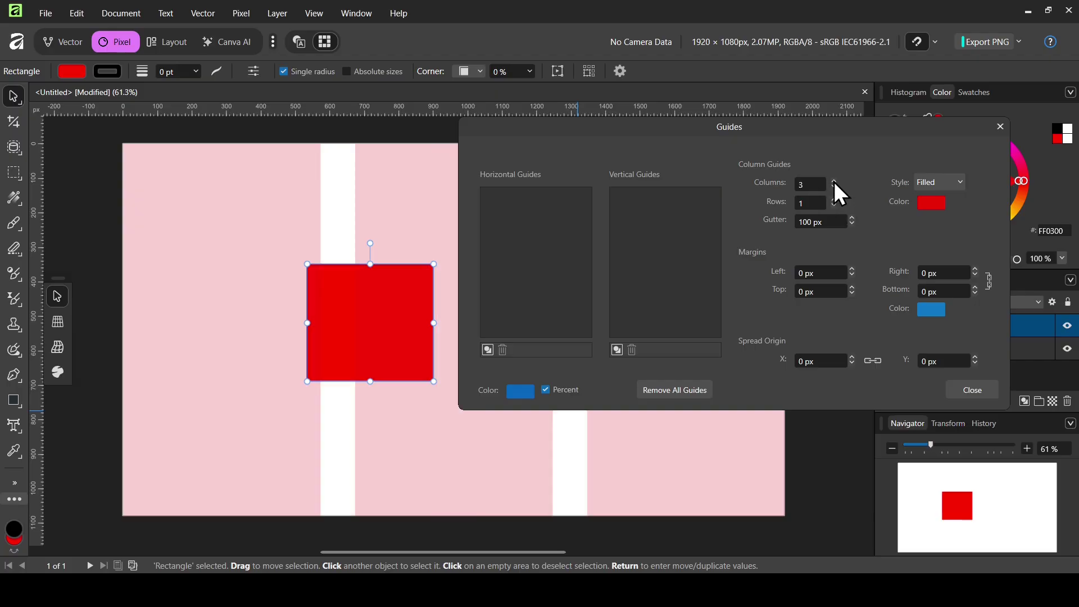
pyautogui.click(834, 200)
pyautogui.moveTo(799, 124); pyautogui.dragTo(749, 129)
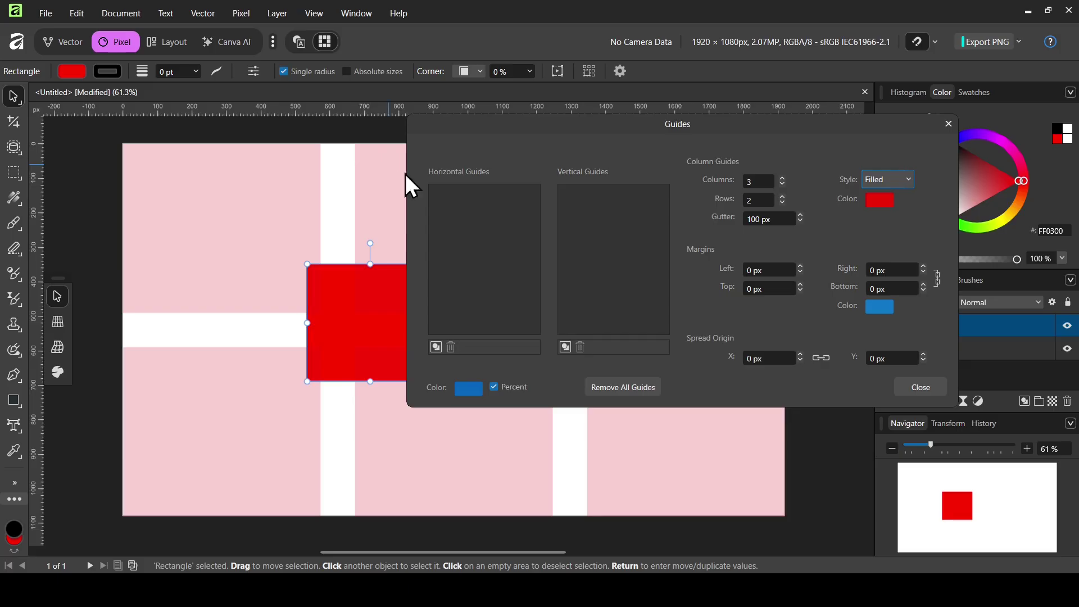
pyautogui.doubleClick(761, 219)
pyautogui.write('200')
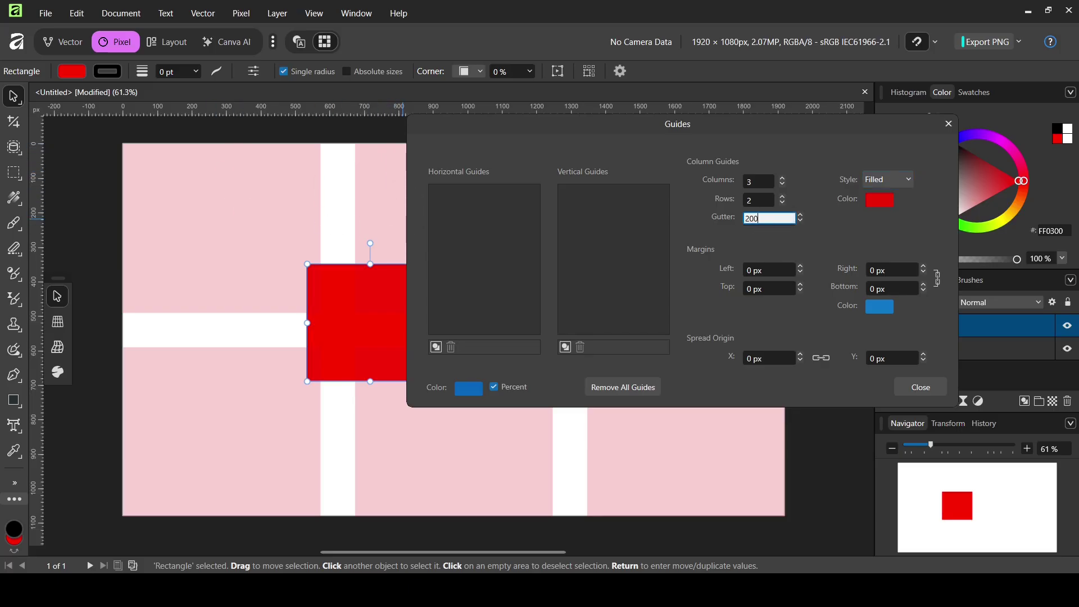
pyautogui.press('Return')
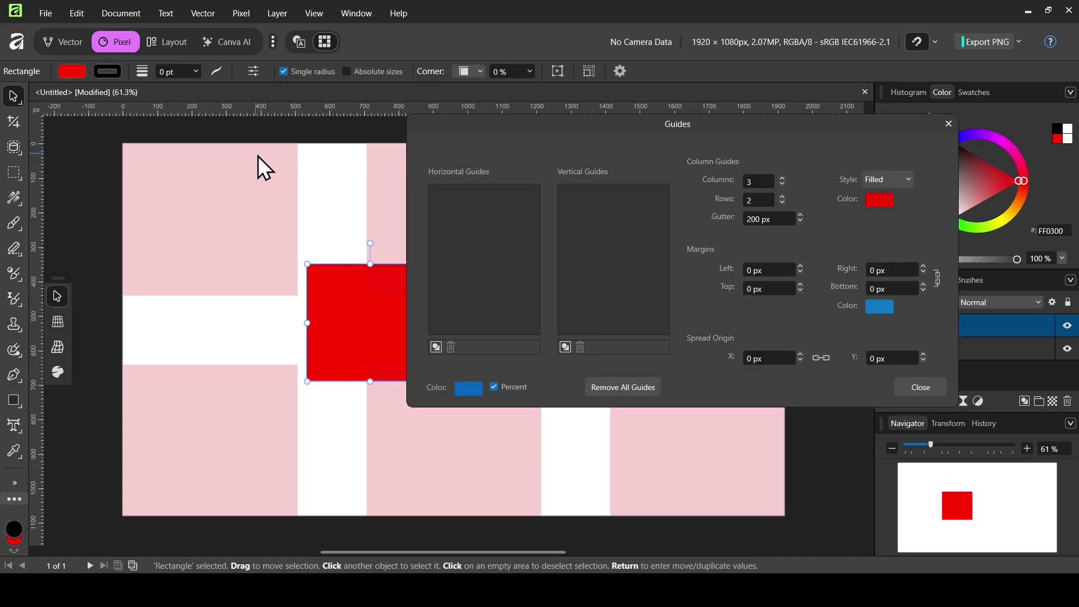
# Set the grid margins to 20 px, then 50 px, then a 100 px right margin
pyautogui.click(887, 274)
pyautogui.write('20')
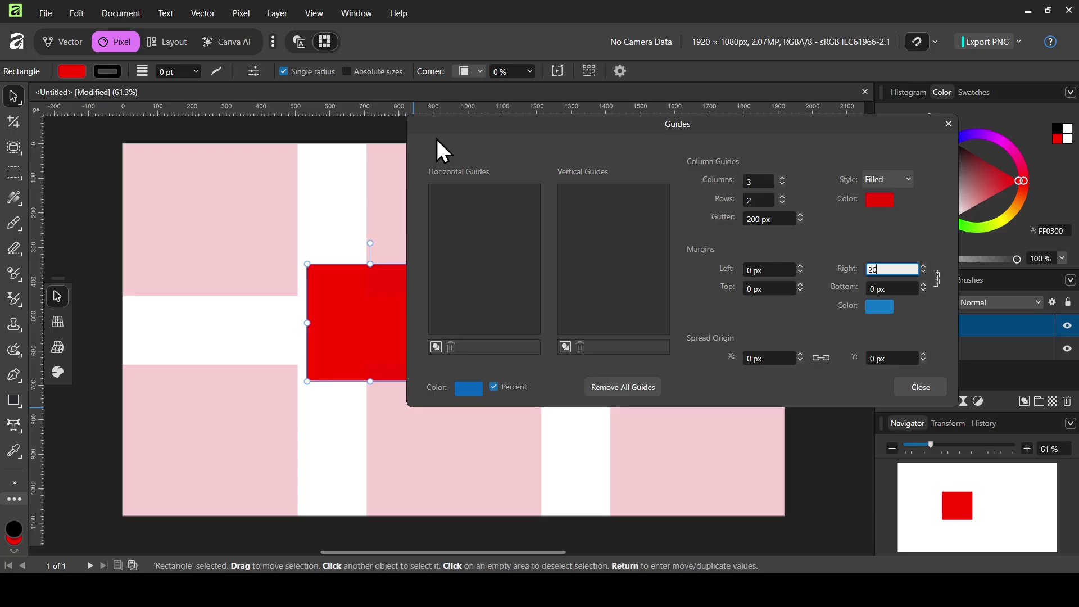
pyautogui.press('Return')
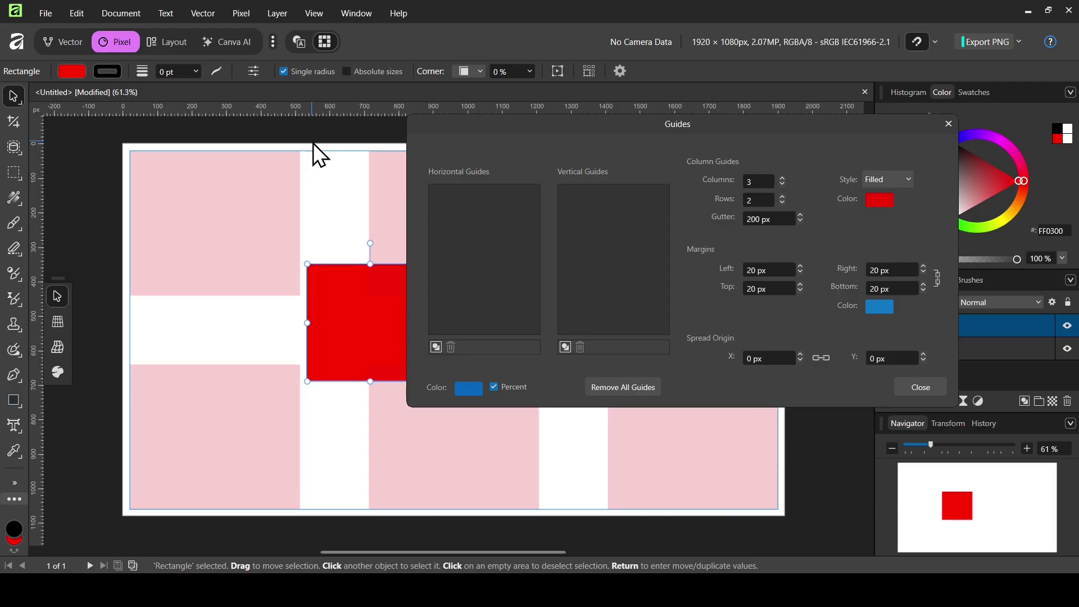
pyautogui.click(891, 266)
pyautogui.write('50')
pyautogui.press('Return')
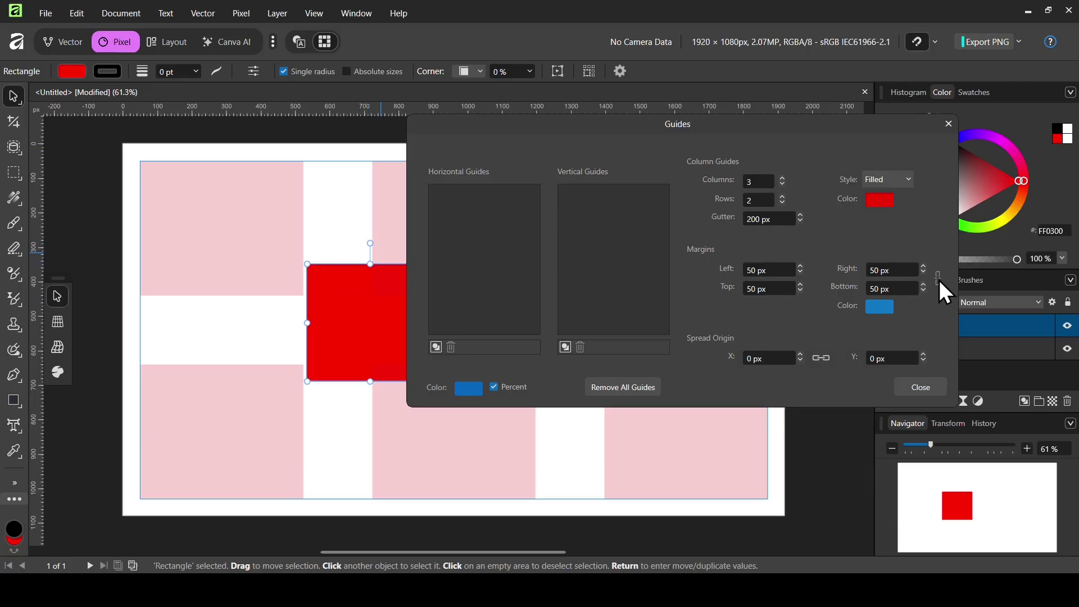
pyautogui.click(876, 270)
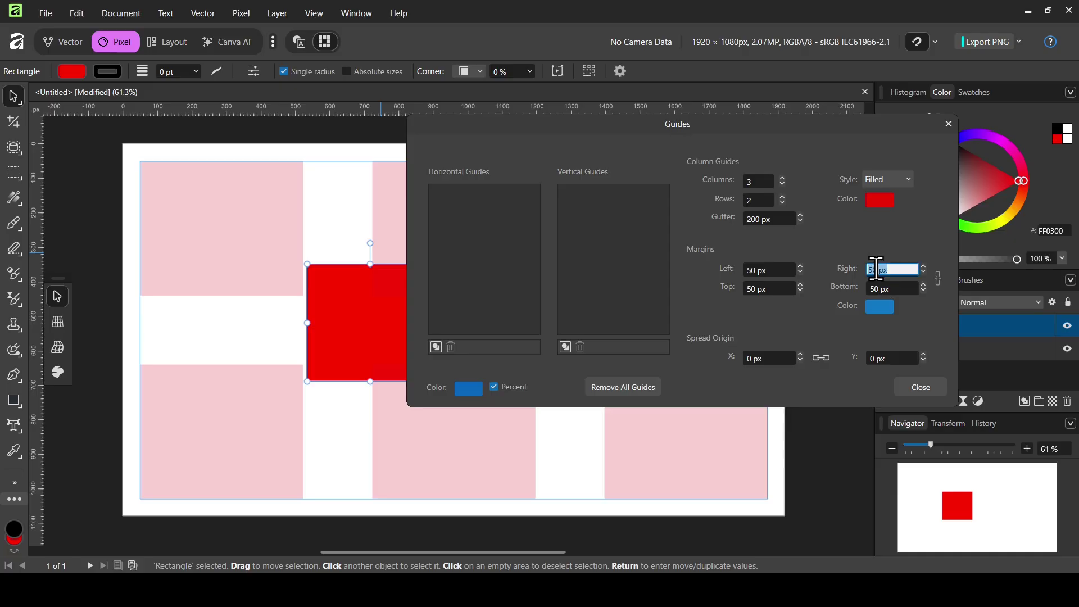
pyautogui.write('100')
pyautogui.press('Return')
# Set the top margin to 400 px and bring up the margin colour choice
pyautogui.click(766, 288)
pyautogui.write('400')
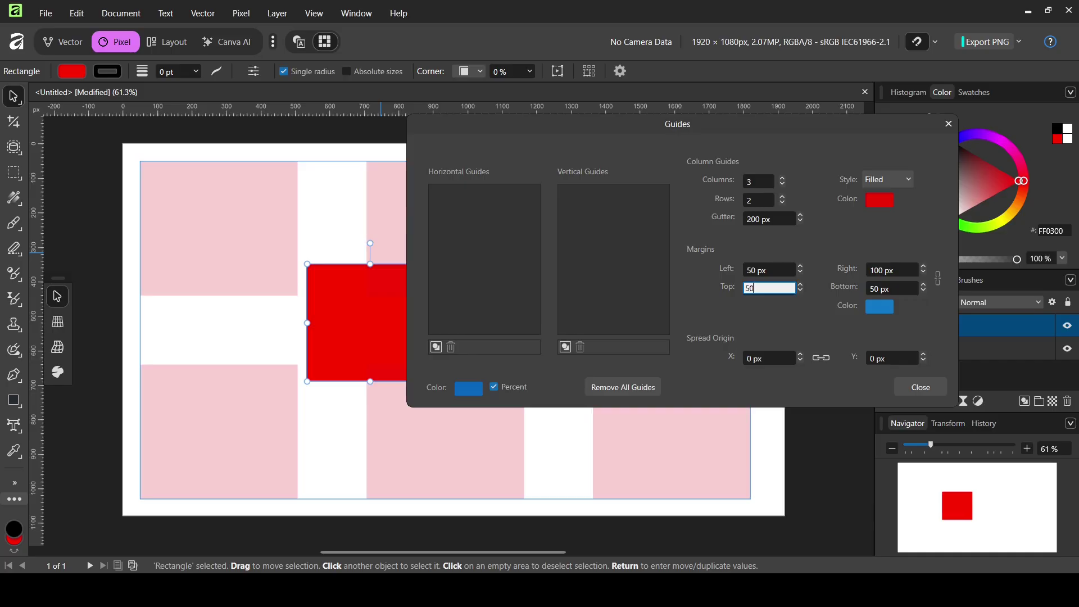
pyautogui.press('Return')
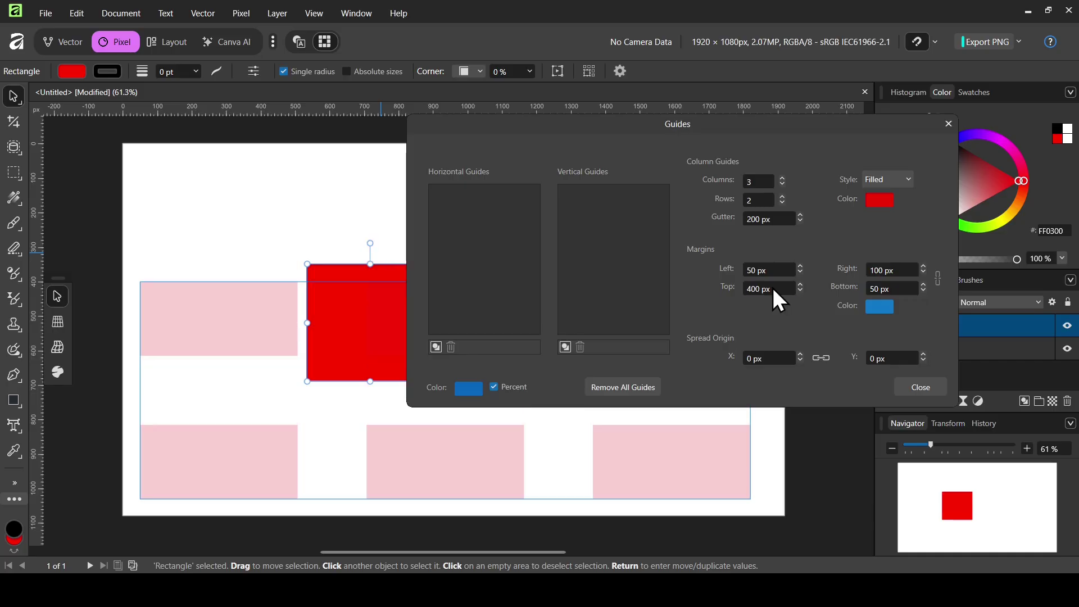
pyautogui.click(881, 312)
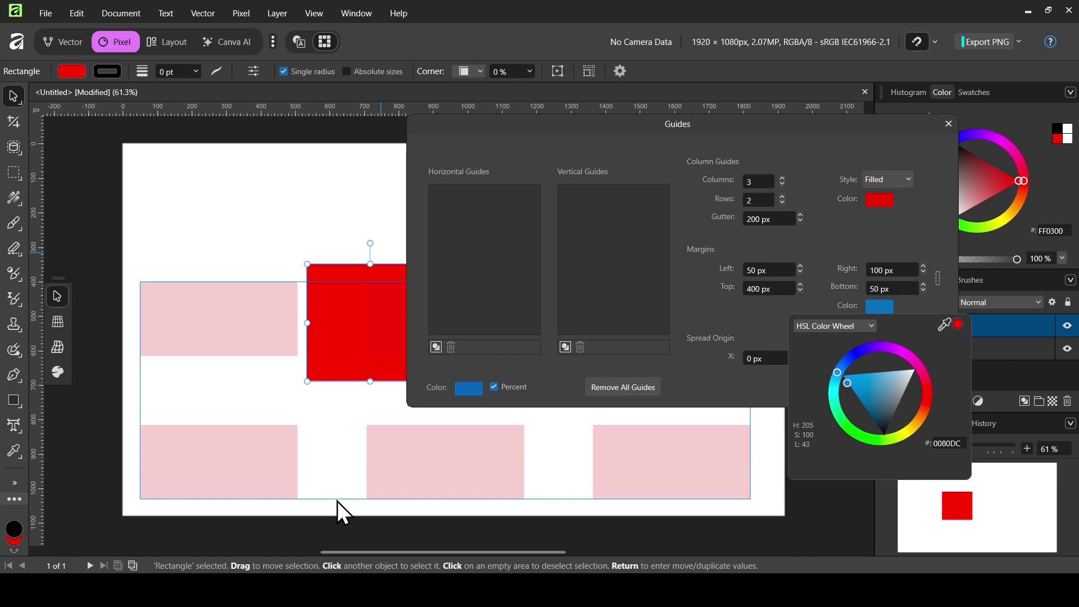
# Colour the margin guides green and set all four linked margins to 0 px
pyautogui.click(905, 355)
pyautogui.moveTo(906, 356)
pyautogui.mouseDown()
pyautogui.moveTo(864, 477)
pyautogui.moveTo(836, 464)
pyautogui.mouseUp()
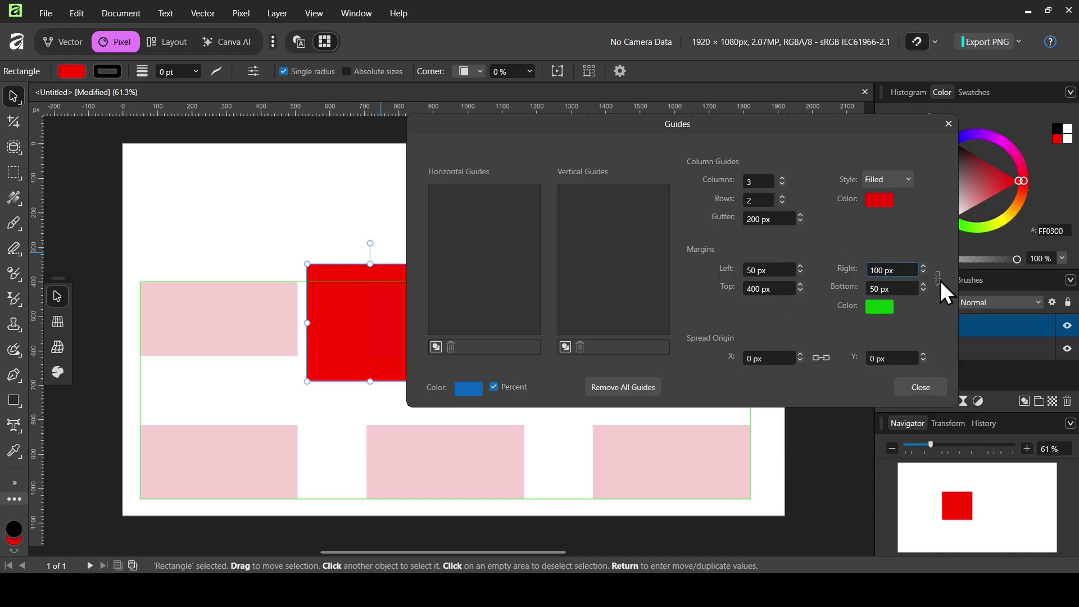
pyautogui.click(888, 274)
pyautogui.write('0')
pyautogui.press('Return')
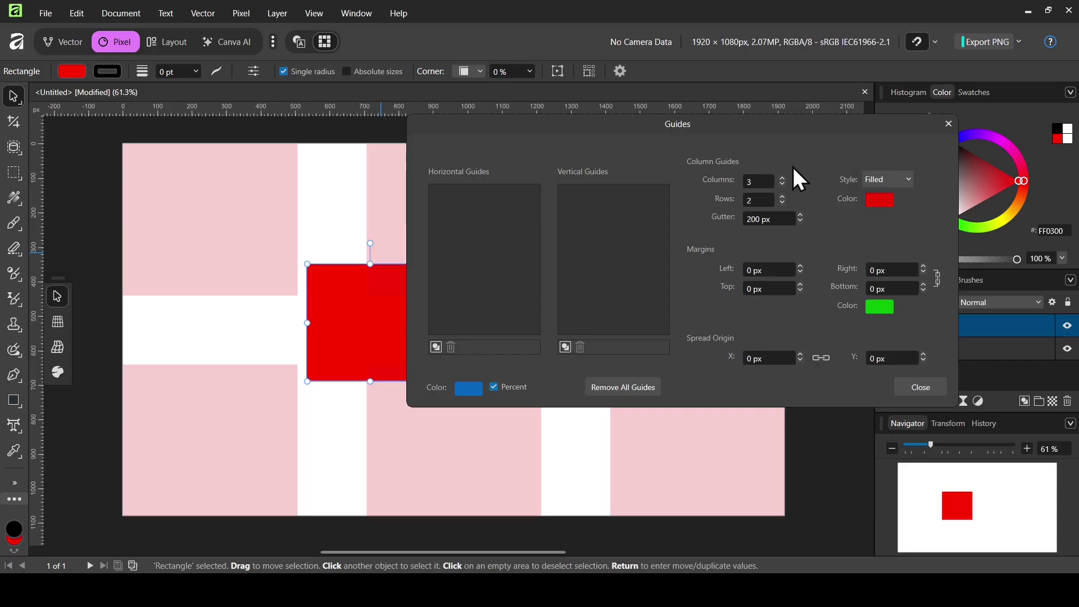
# Close the Guides dialog, move the red square into the lower middle grid cell, and open snapping options
pyautogui.click(949, 123)
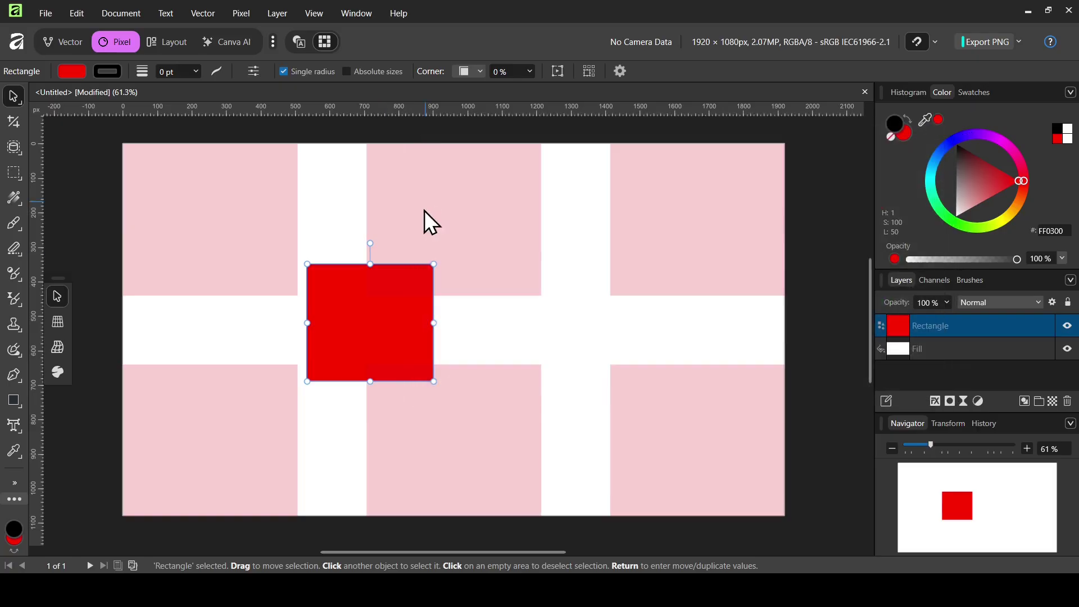
pyautogui.moveTo(386, 316); pyautogui.dragTo(427, 410)
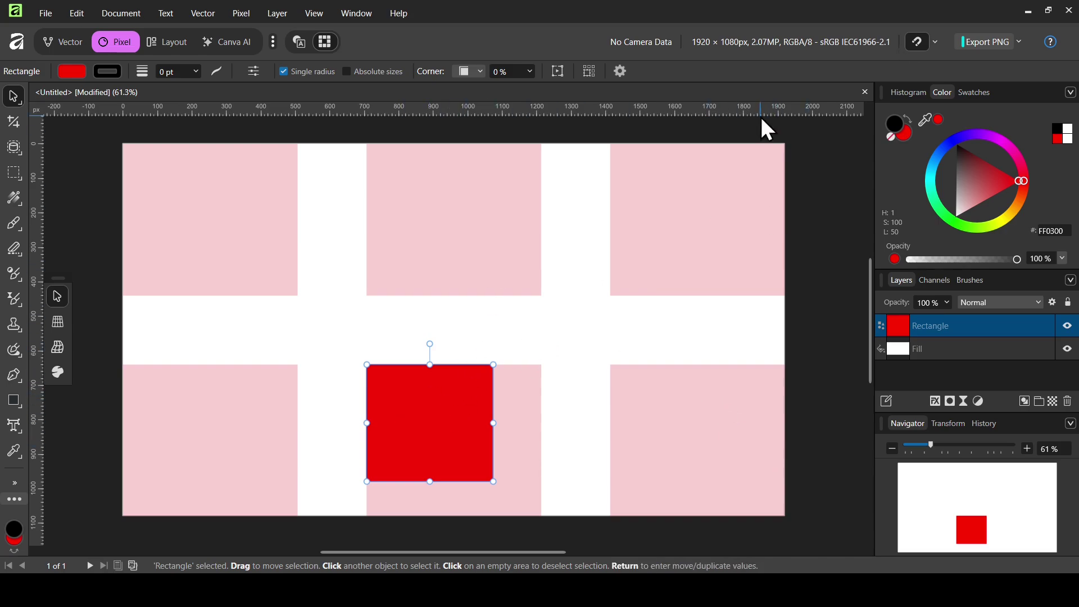
pyautogui.click(936, 42)
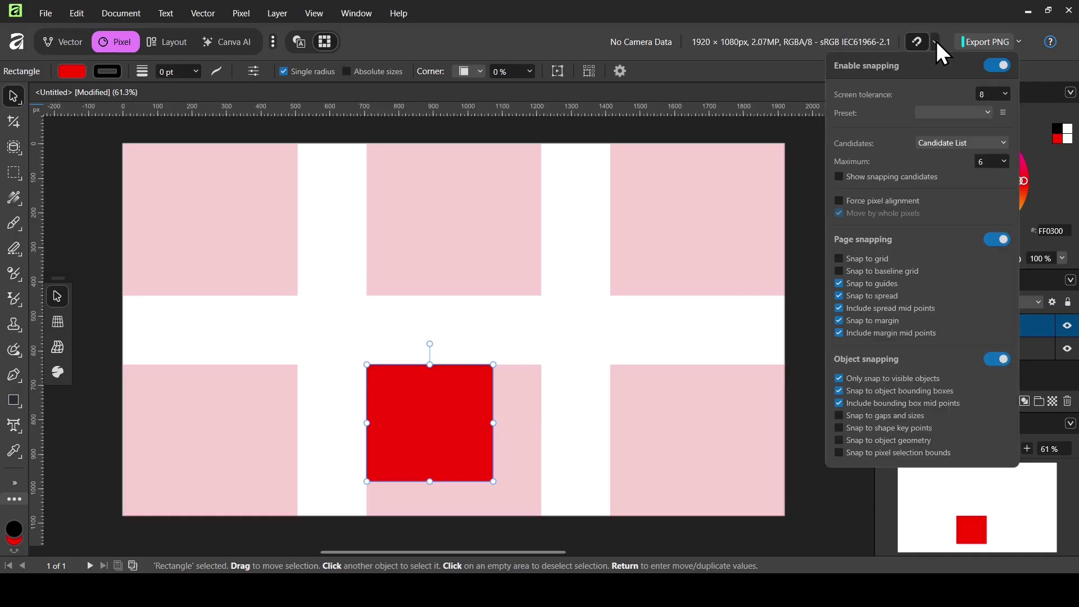
# With Page snapping briefly off, drag the red square up across the white band, then re-enable Page snapping
pyautogui.click(992, 240)
pyautogui.moveTo(449, 422); pyautogui.dragTo(436, 376)
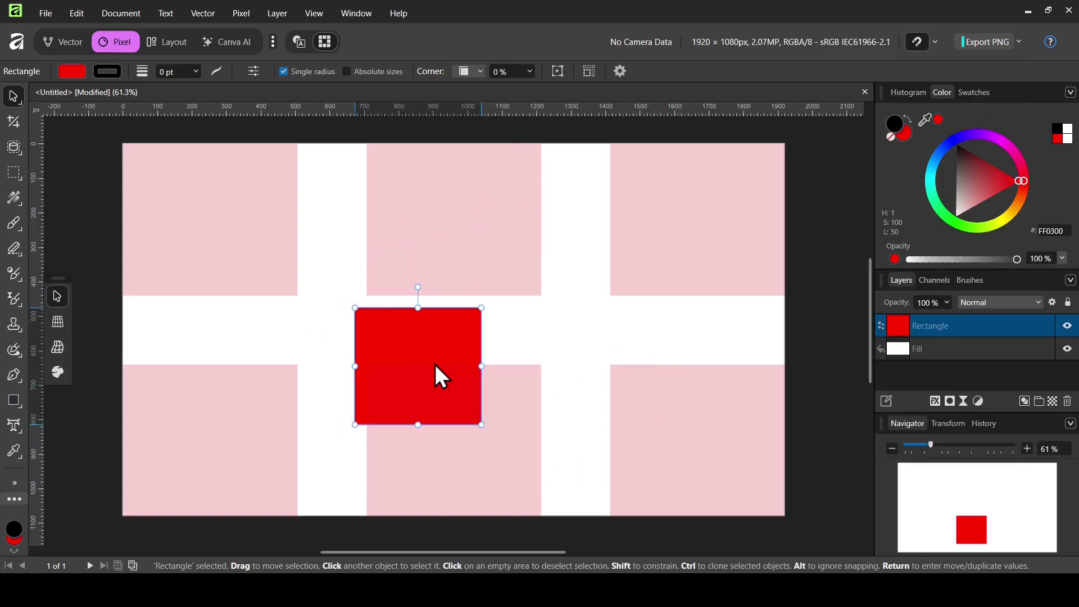
pyautogui.click(936, 42)
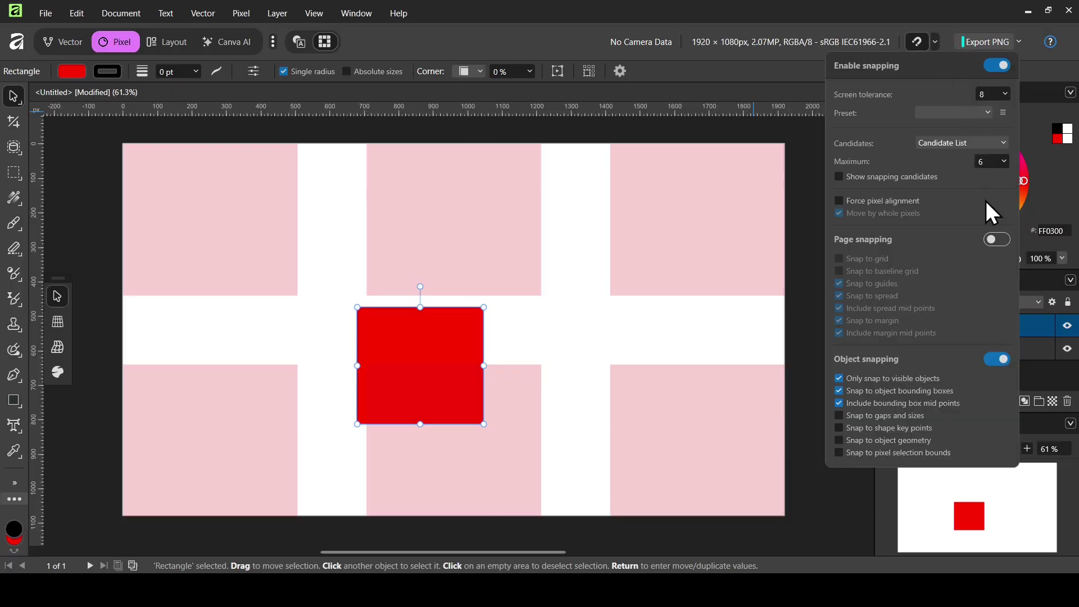
pyautogui.click(997, 240)
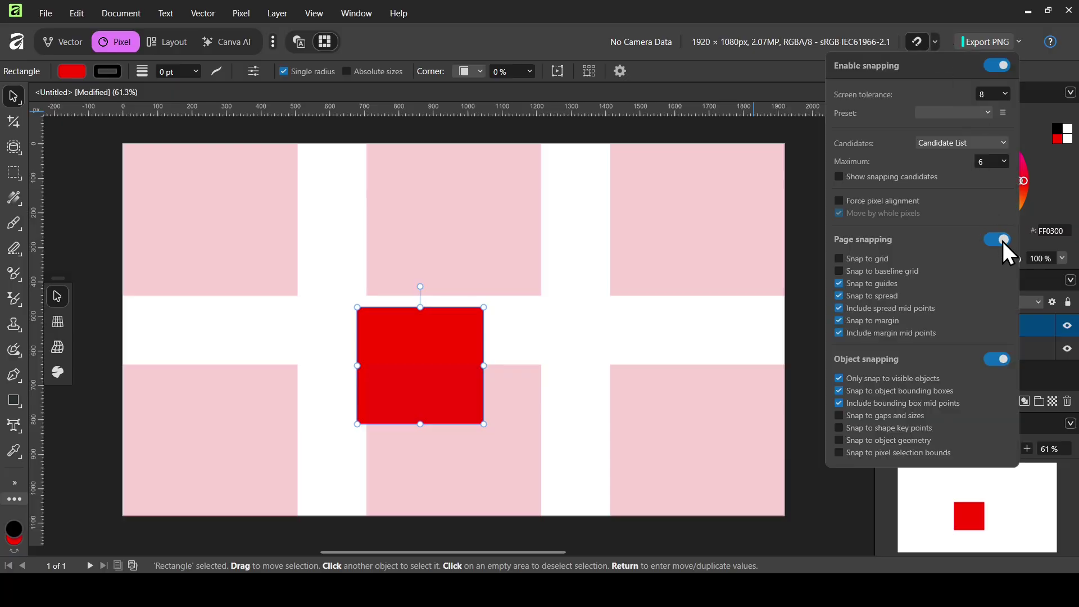
pyautogui.click(938, 41)
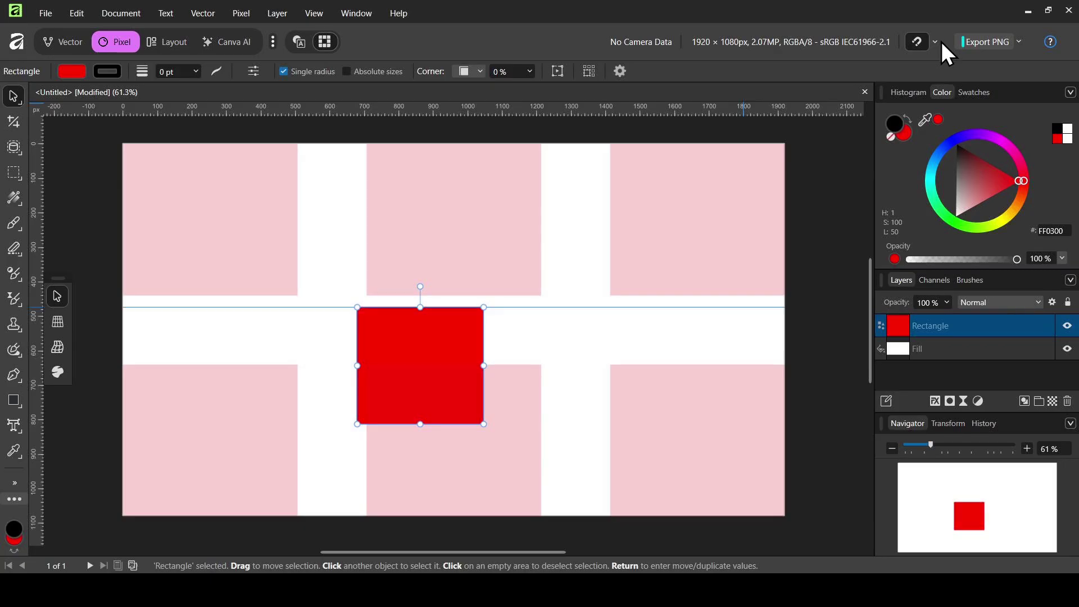
# Turn off Snap to guides and drag the horizontal ruler guide to about Y 491.3 px
pyautogui.click(937, 41)
pyautogui.click(875, 286)
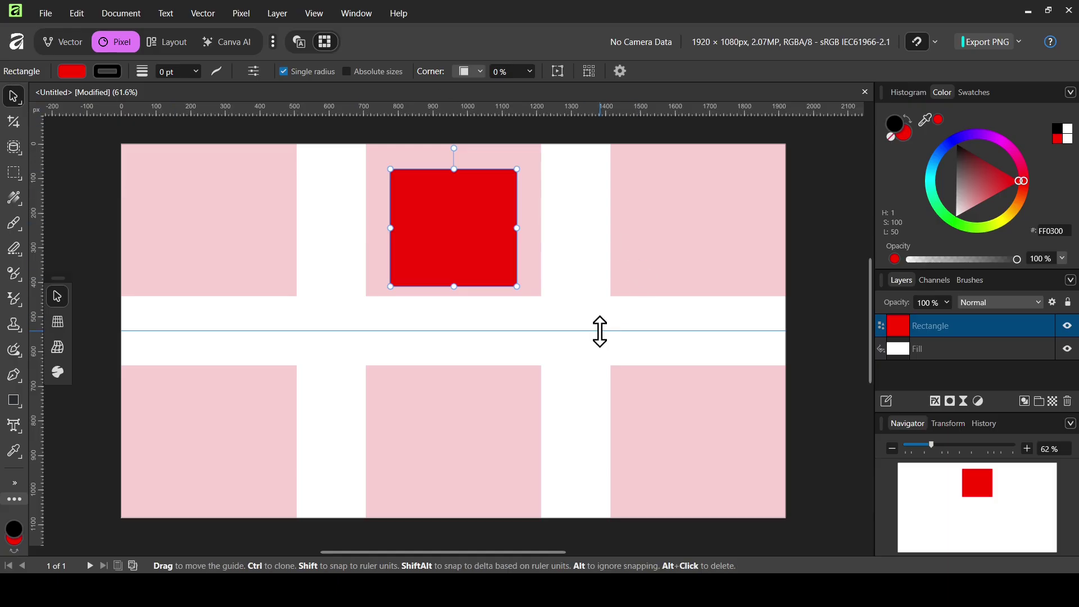
pyautogui.moveTo(602, 331); pyautogui.dragTo(599, 96)
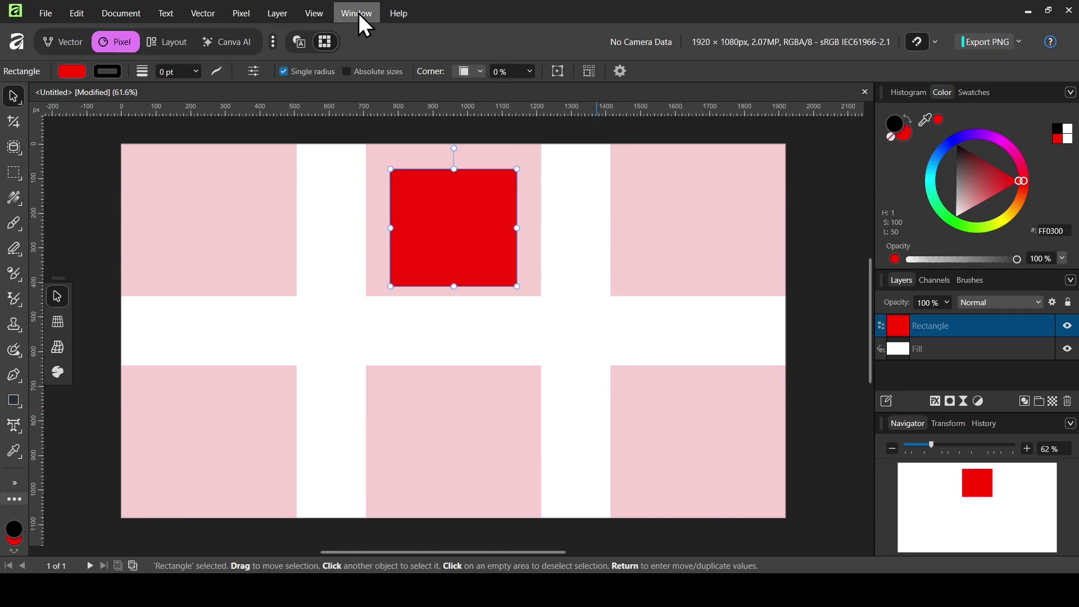
# In View > Guides, set Columns and Rows to 1, then close the dialog
pyautogui.click(312, 13)
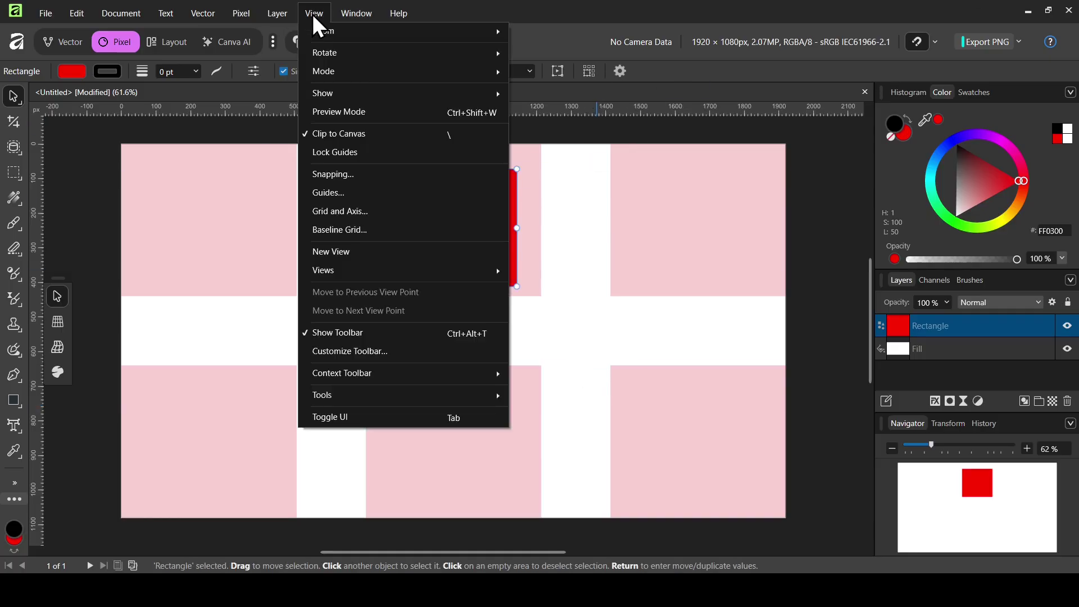
pyautogui.click(370, 194)
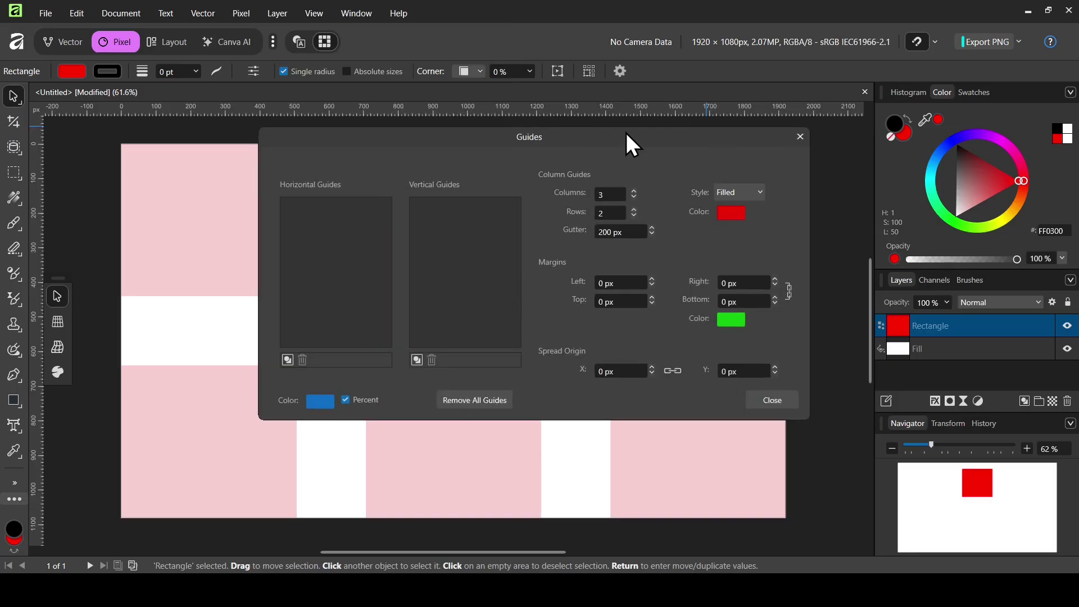
pyautogui.moveTo(626, 133); pyautogui.dragTo(761, 114)
pyautogui.click(749, 176)
pyautogui.write('1')
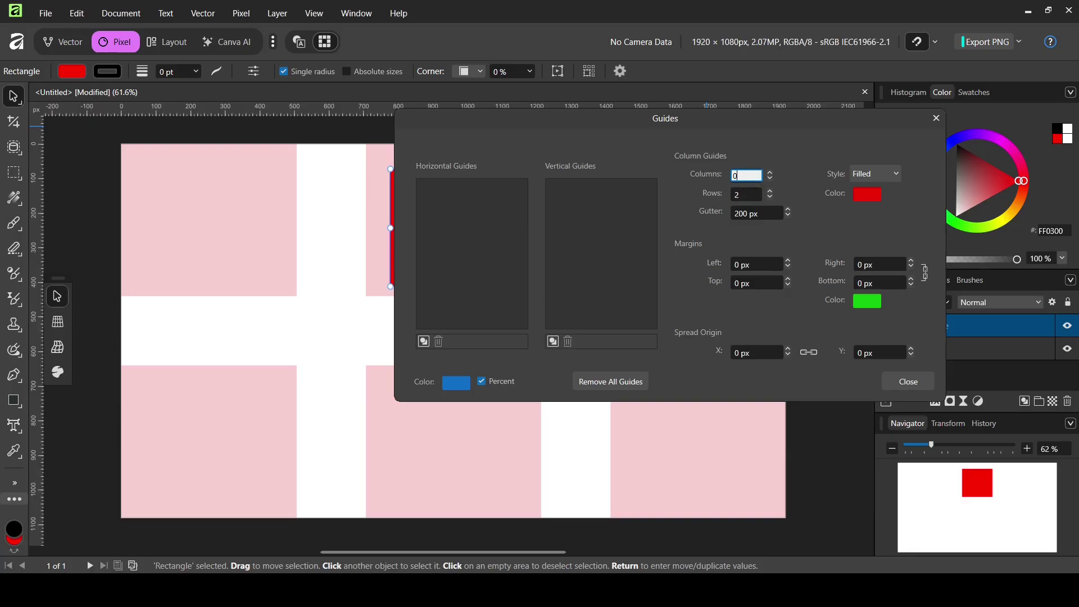
pyautogui.write('1')
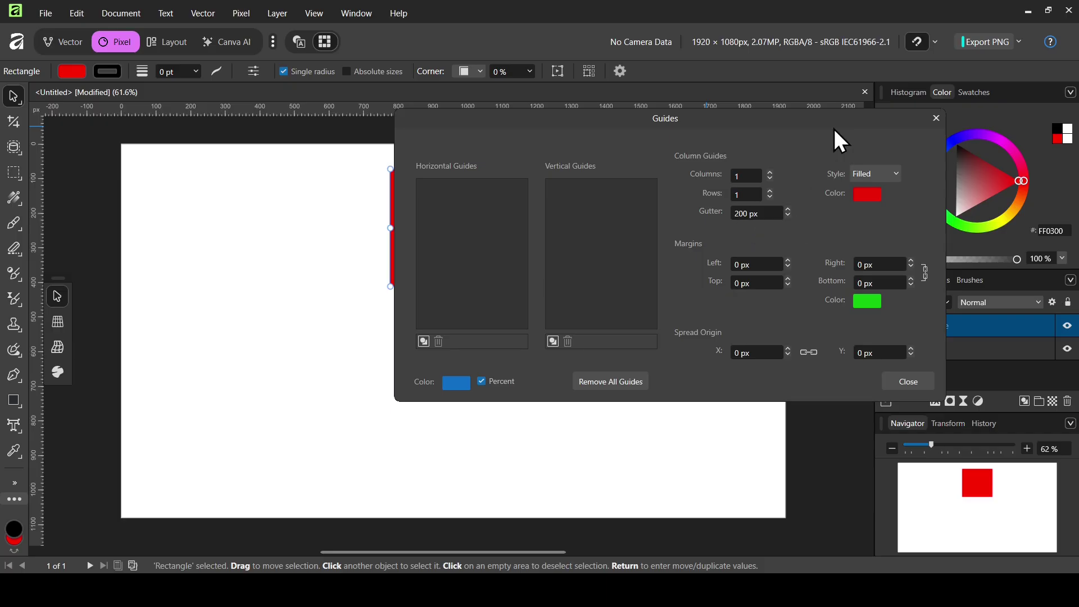
pyautogui.moveTo(826, 118); pyautogui.dragTo(802, 114)
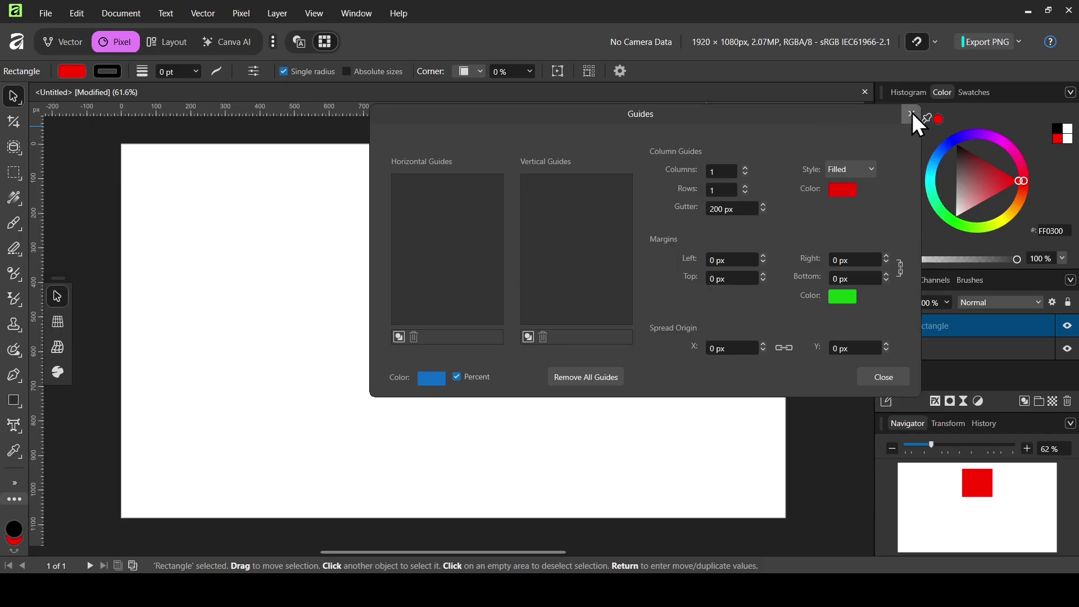
pyautogui.click(911, 114)
# Turn off Snap to spread and drag the red square left of the canvas centre
pyautogui.moveTo(488, 223); pyautogui.dragTo(601, 250)
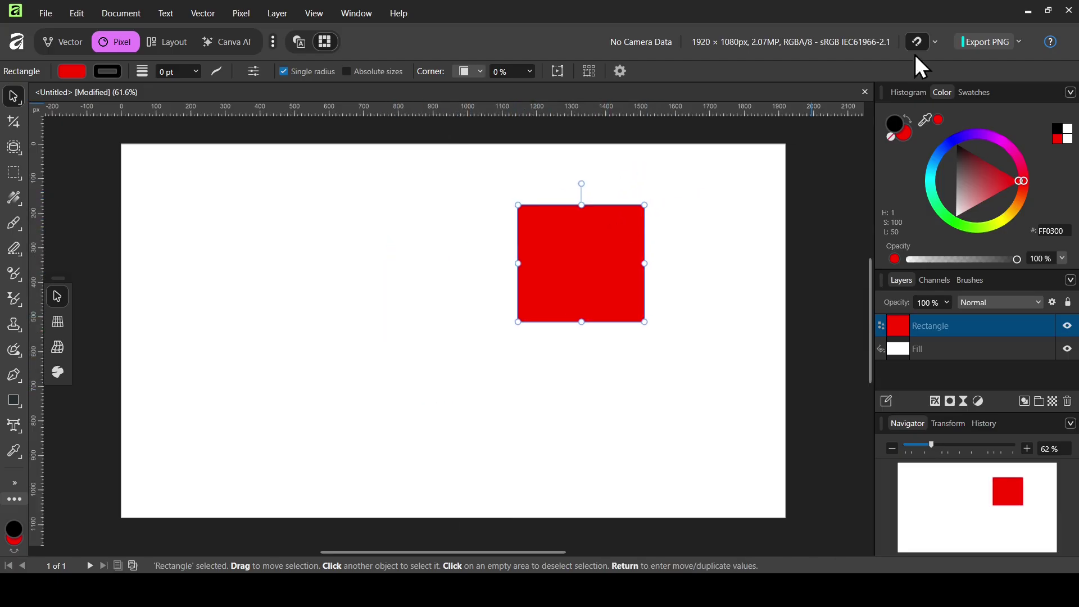
pyautogui.click(935, 41)
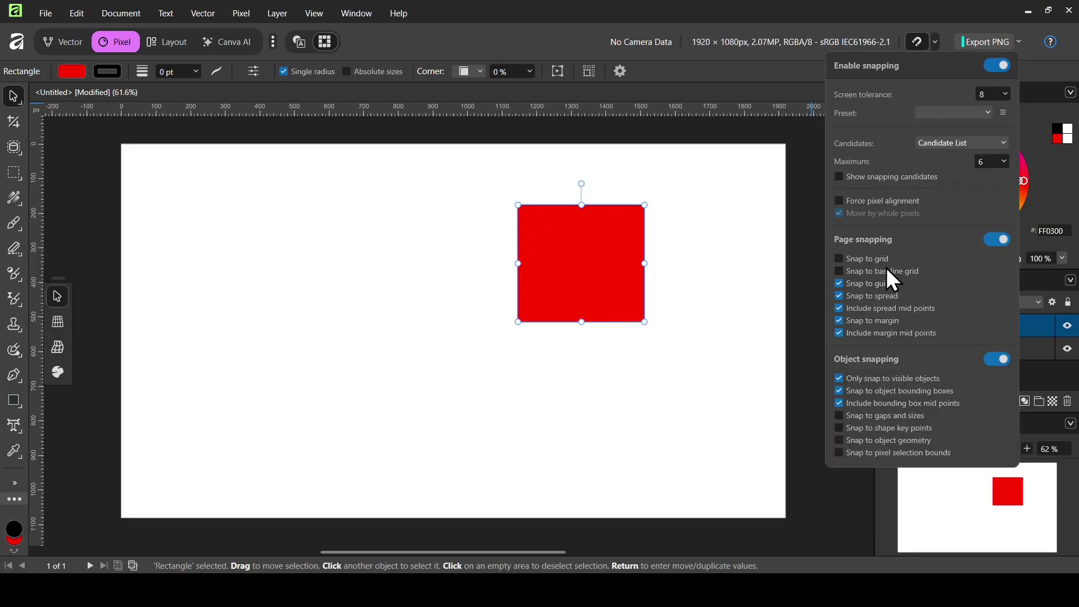
pyautogui.click(892, 298)
pyautogui.moveTo(543, 279); pyautogui.dragTo(419, 339)
pyautogui.click(936, 41)
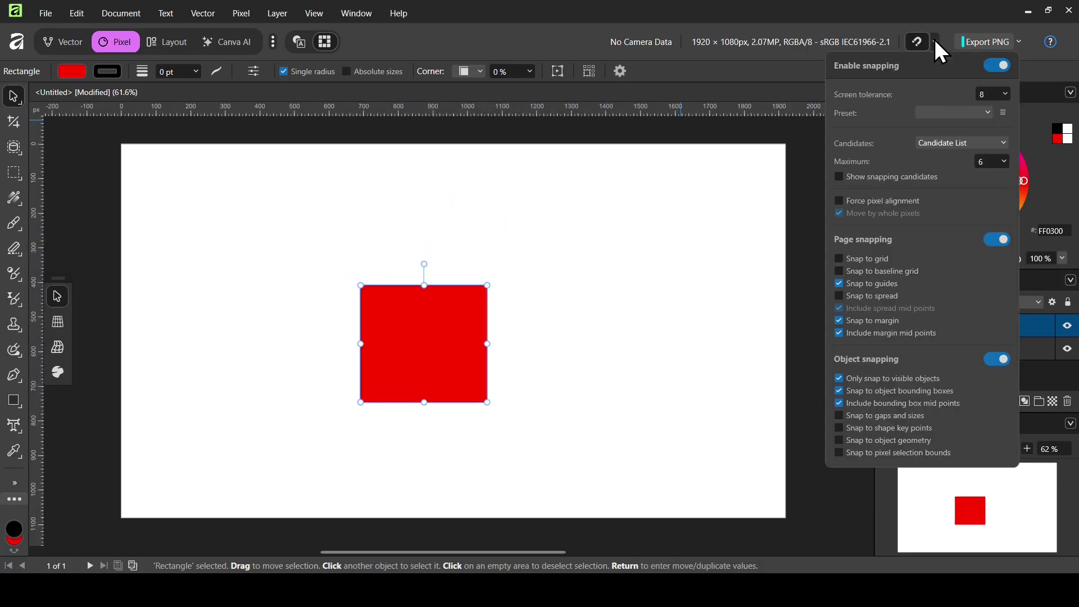